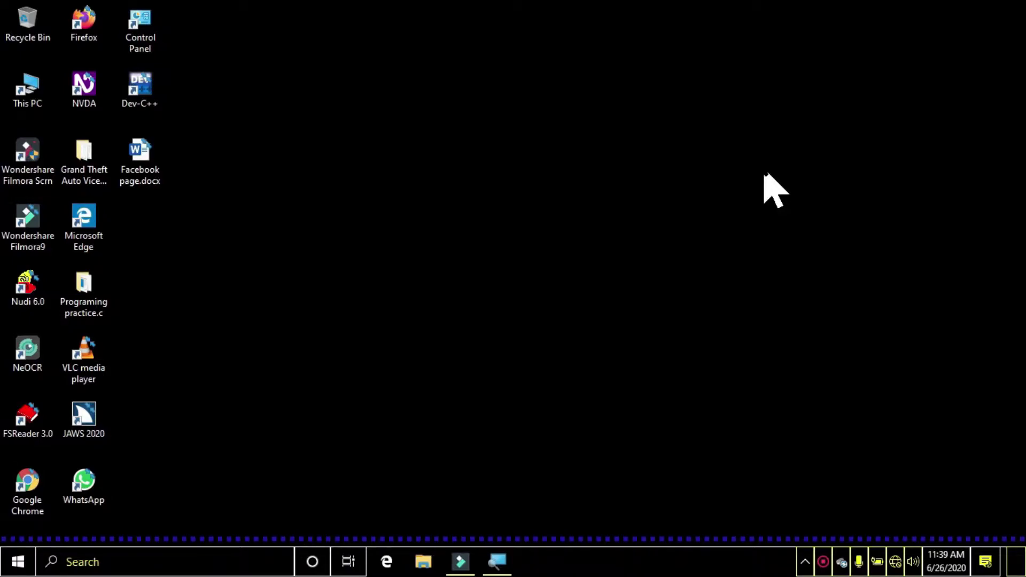
Step: Exit the running screen reader
key("Insert+q")
key("Return")
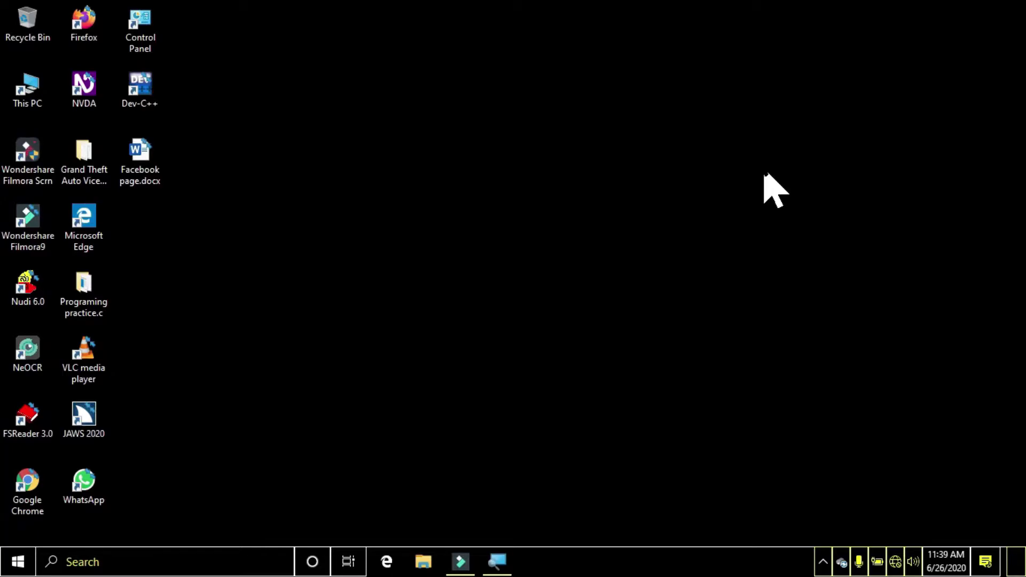
Step: Open the Windows prefetch folder with the Run command "prefetch" and grant permanent access to it
key("super+r")
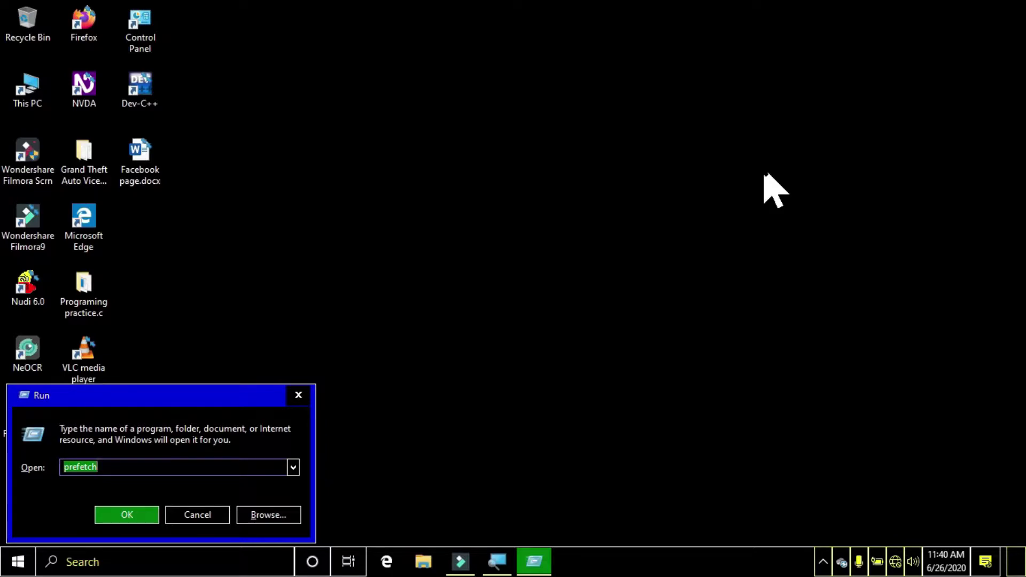
type("p")
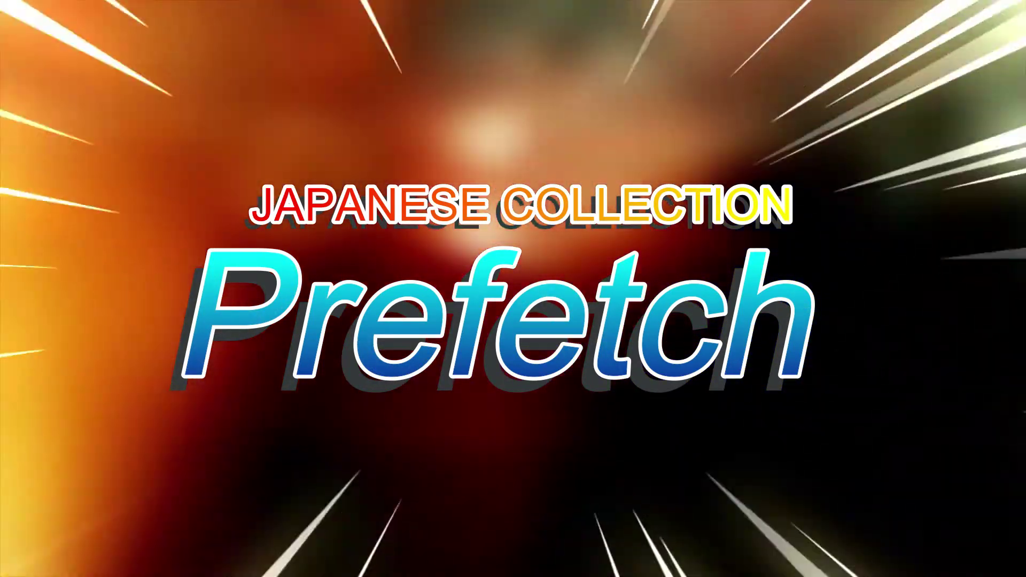
type("ref")
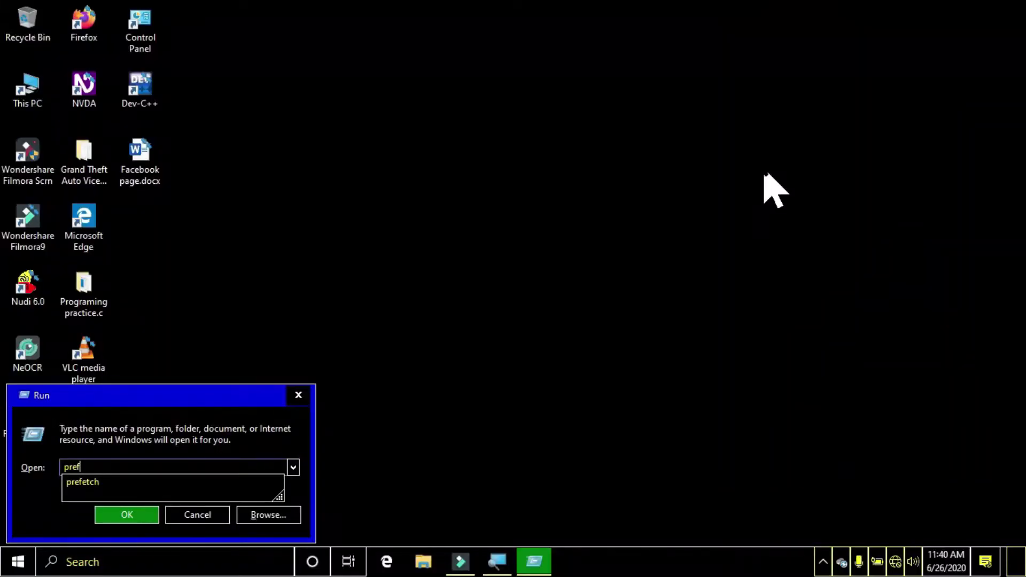
type("etch")
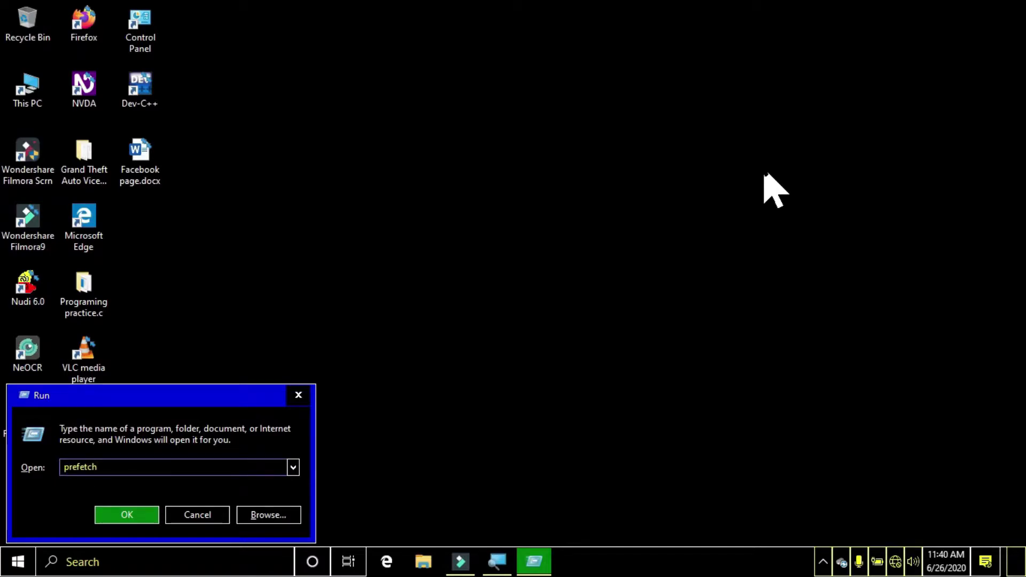
key("Return")
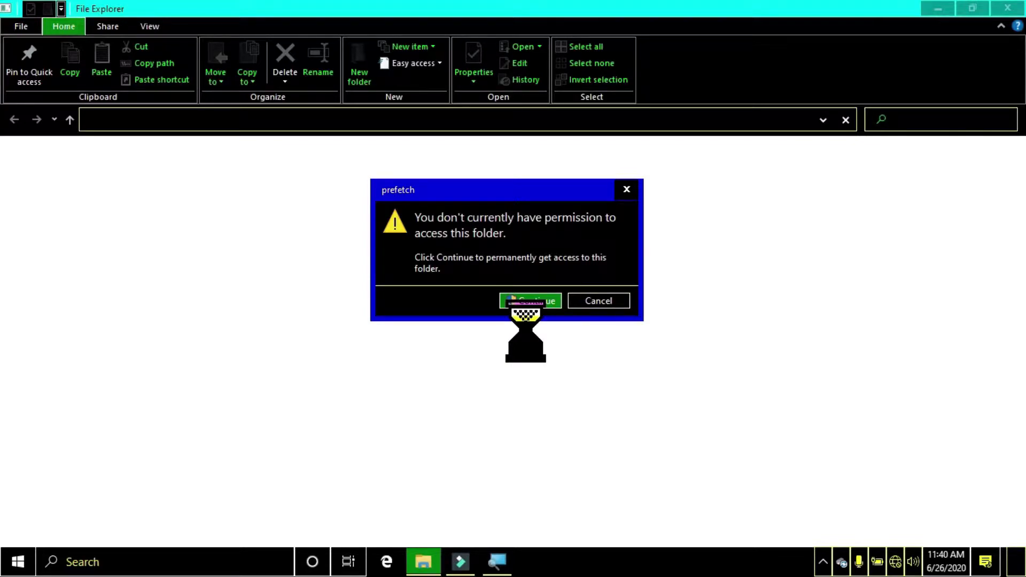
left_click(530, 304)
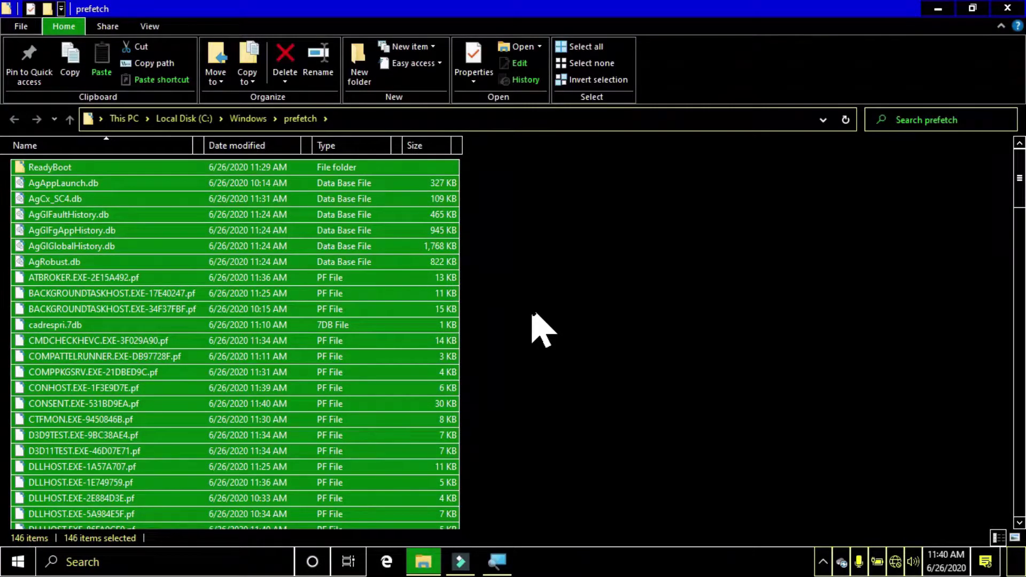
Step: Permanently delete all items in the prefetch folder, skipping all files in use, and close the folder
key("shift+Delete")
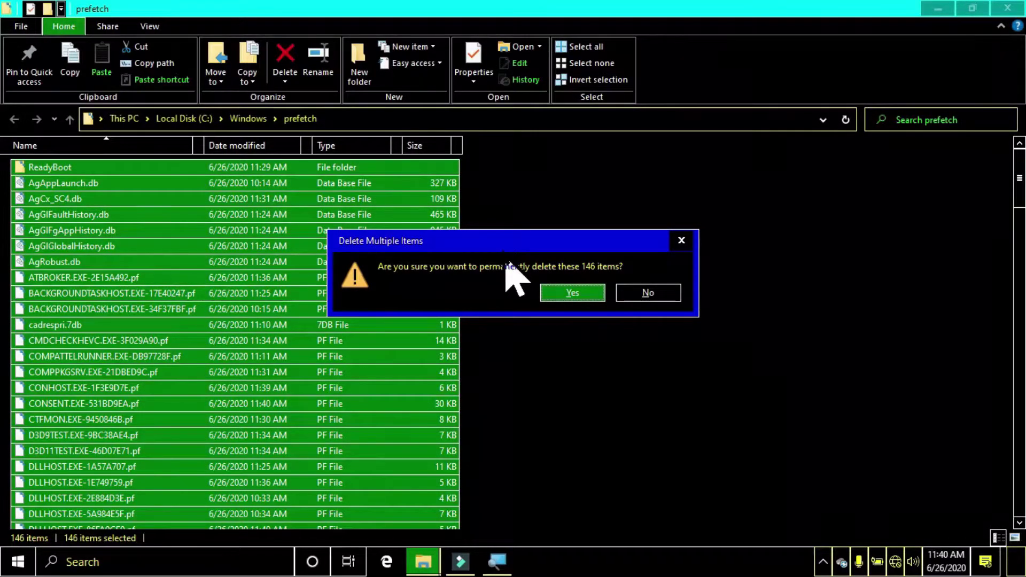
left_click(585, 295)
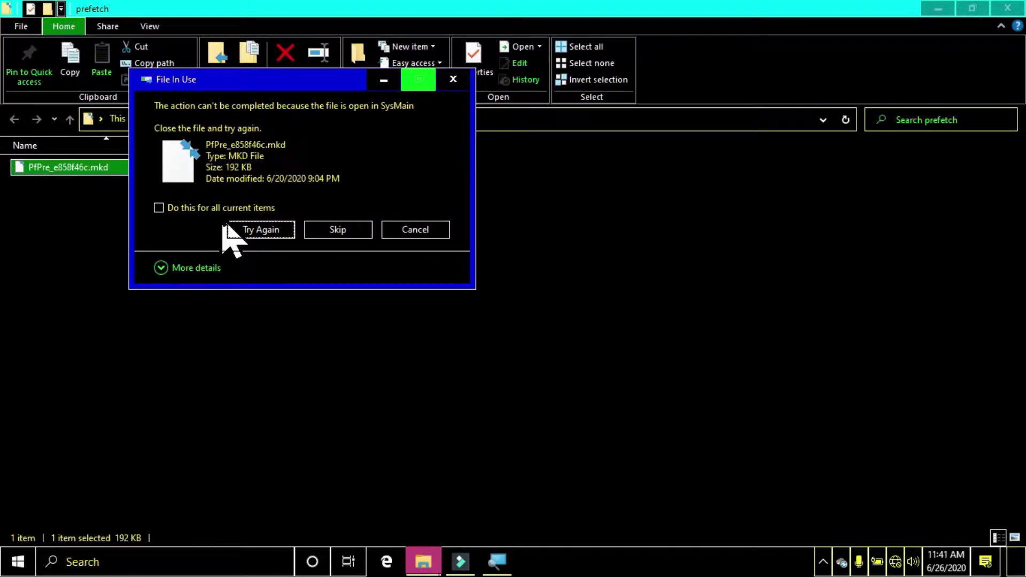
left_click(180, 206)
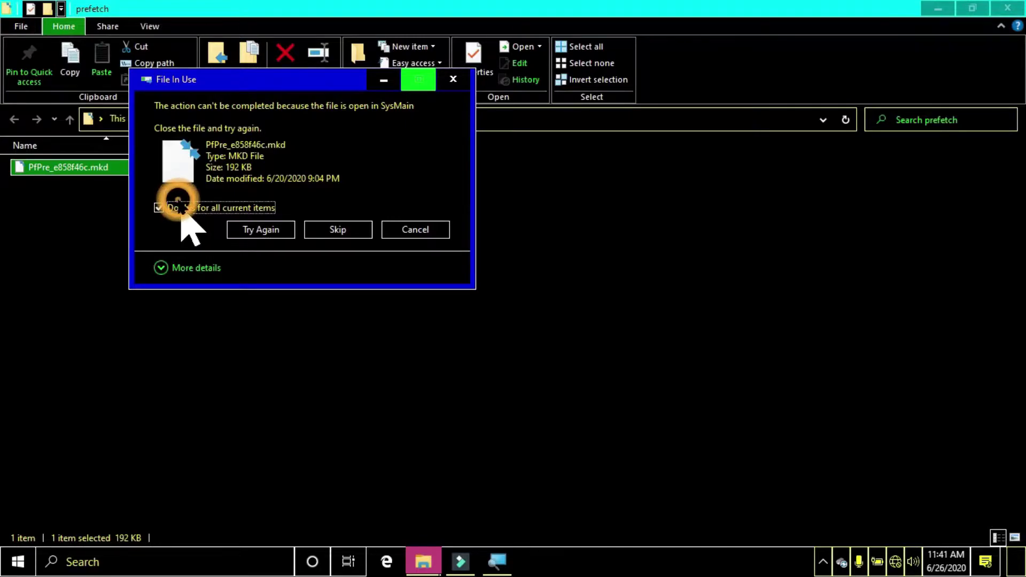
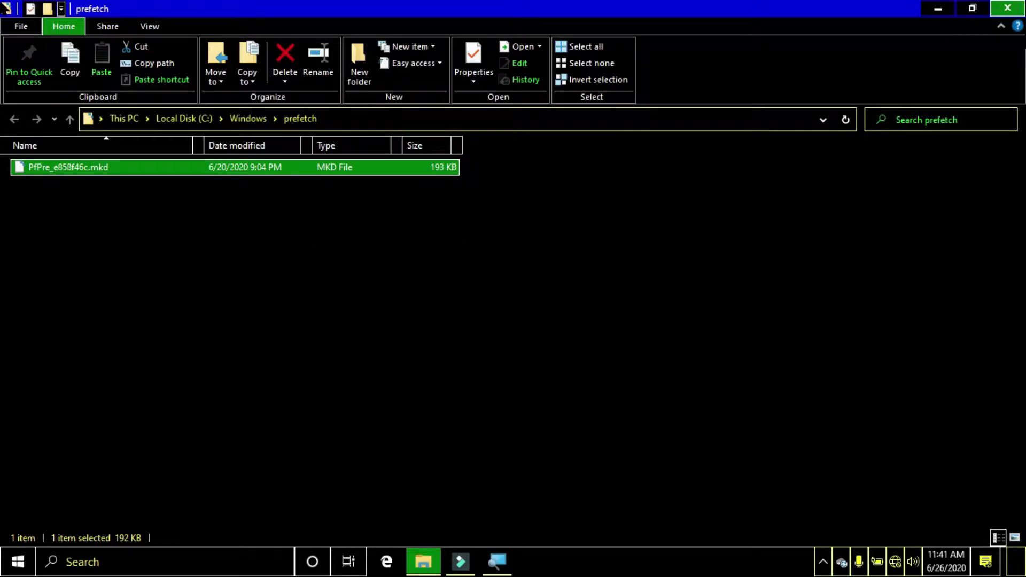
left_click(1008, 7)
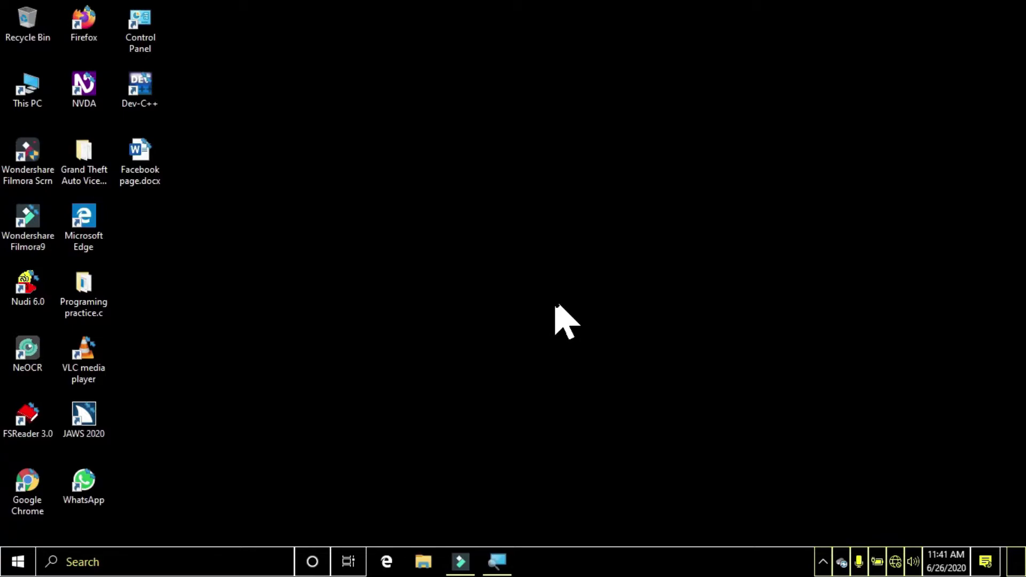
Step: Open the Windows Temp folder with the Run command "temp"
key("super+r")
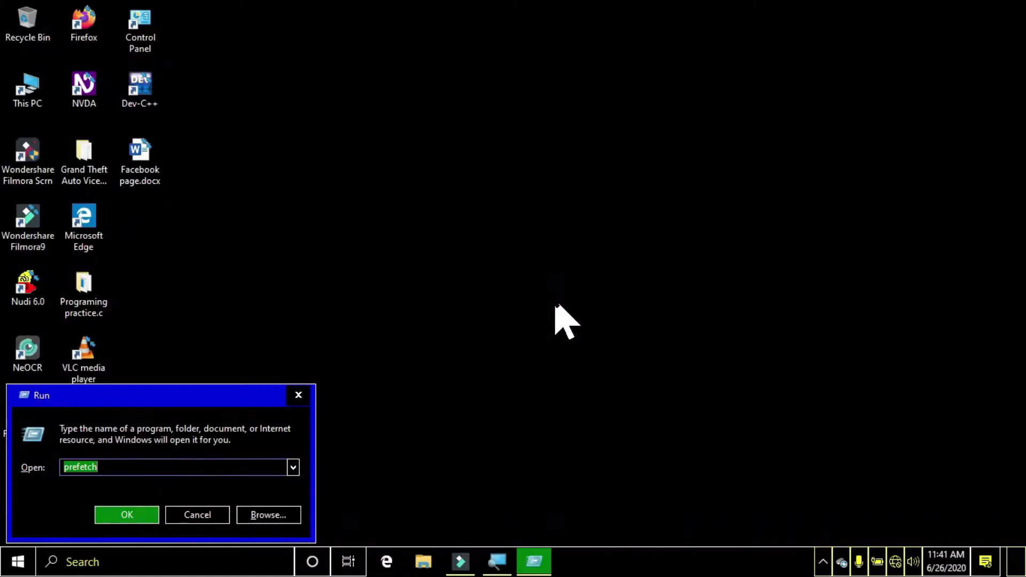
type("temp")
key("Return")
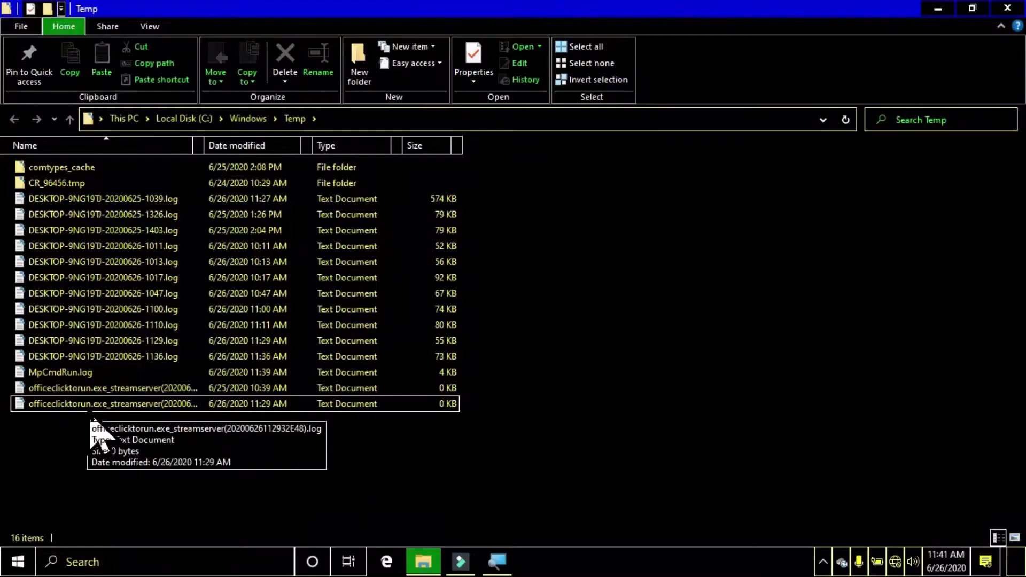
Step: Permanently delete all items in the Windows Temp folder, skipping all protected and in-use items, and close the folder
key("ctrl+a")
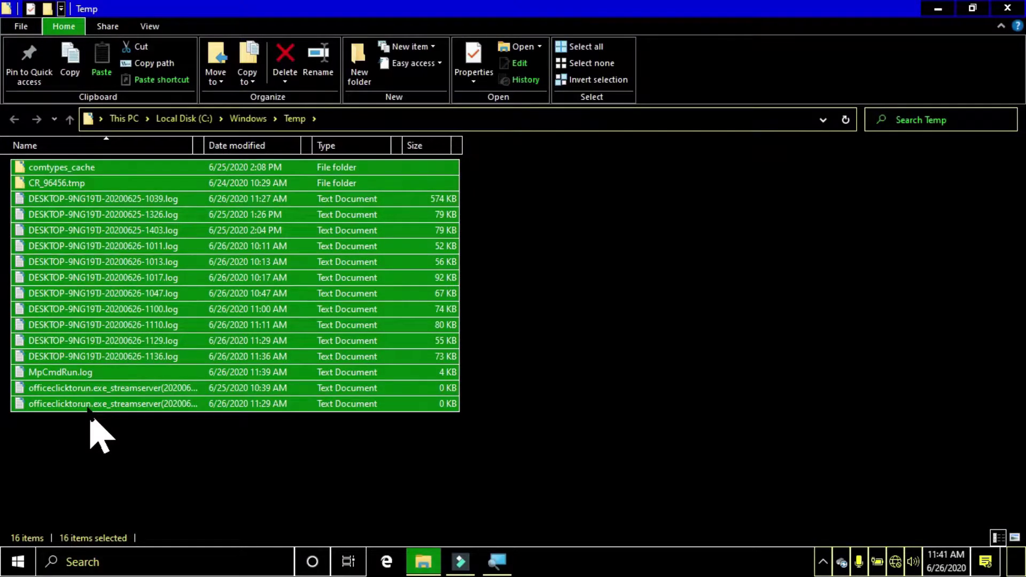
key("shift+Delete")
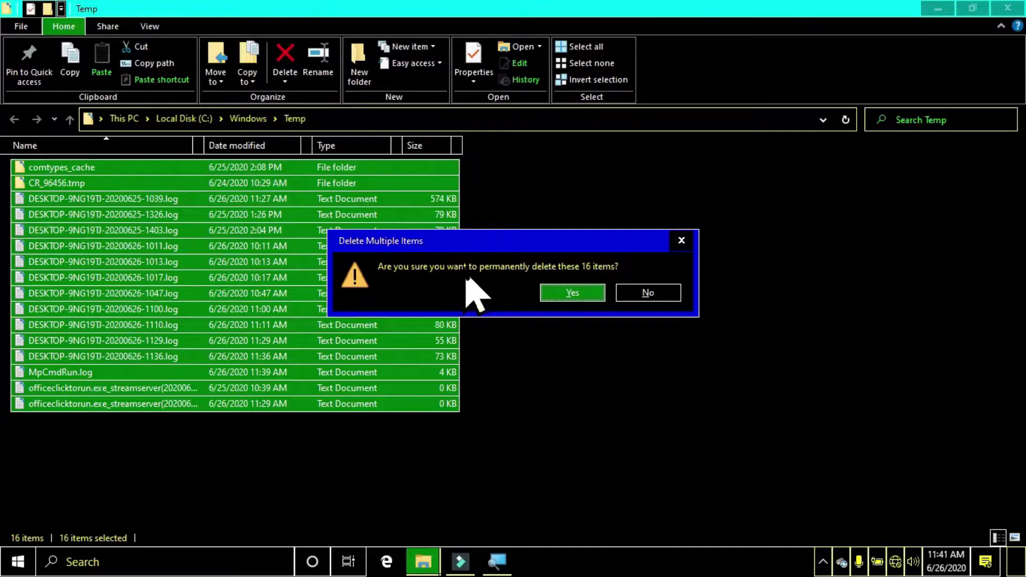
left_click(568, 283)
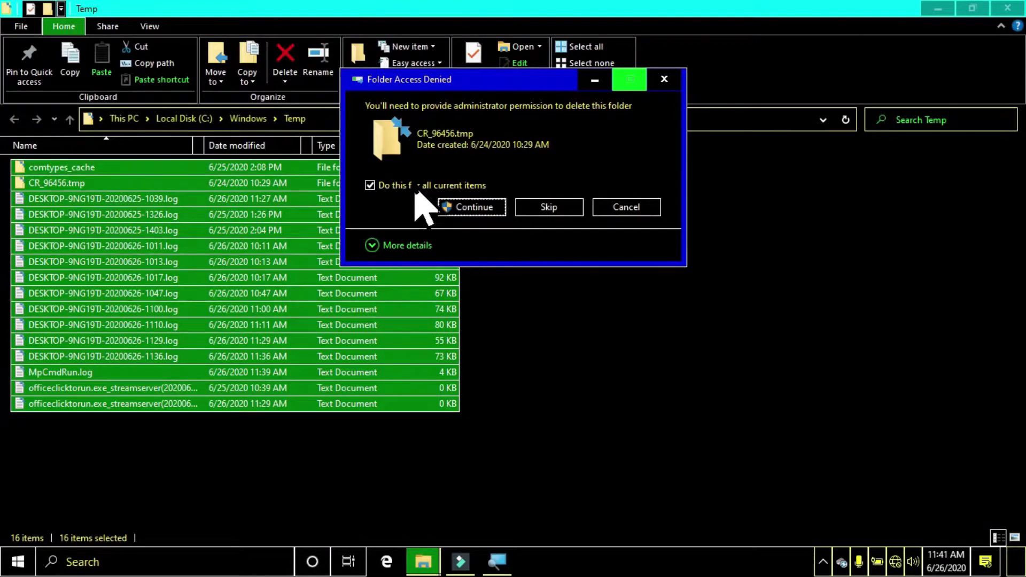
left_click(546, 213)
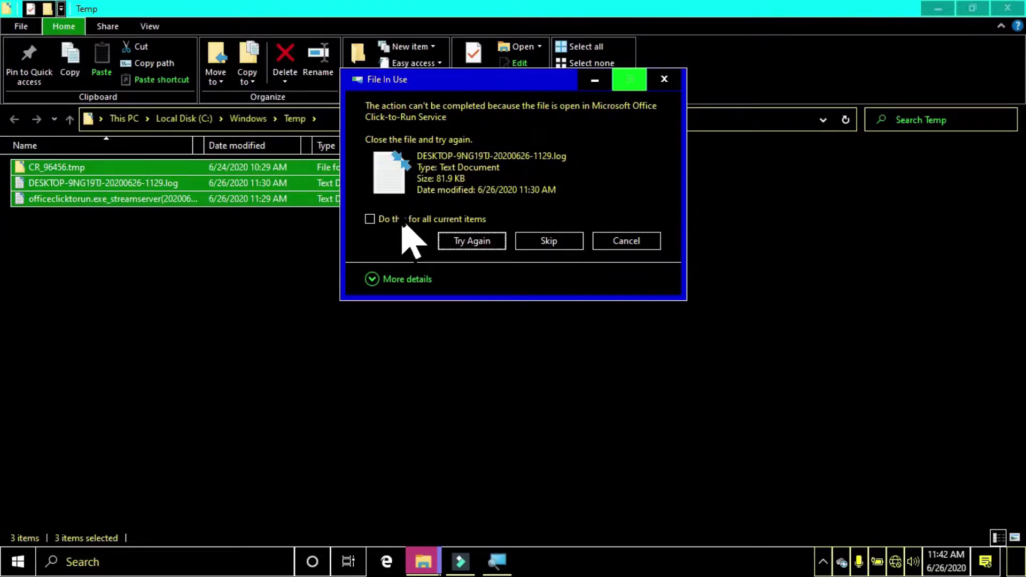
left_click(405, 221)
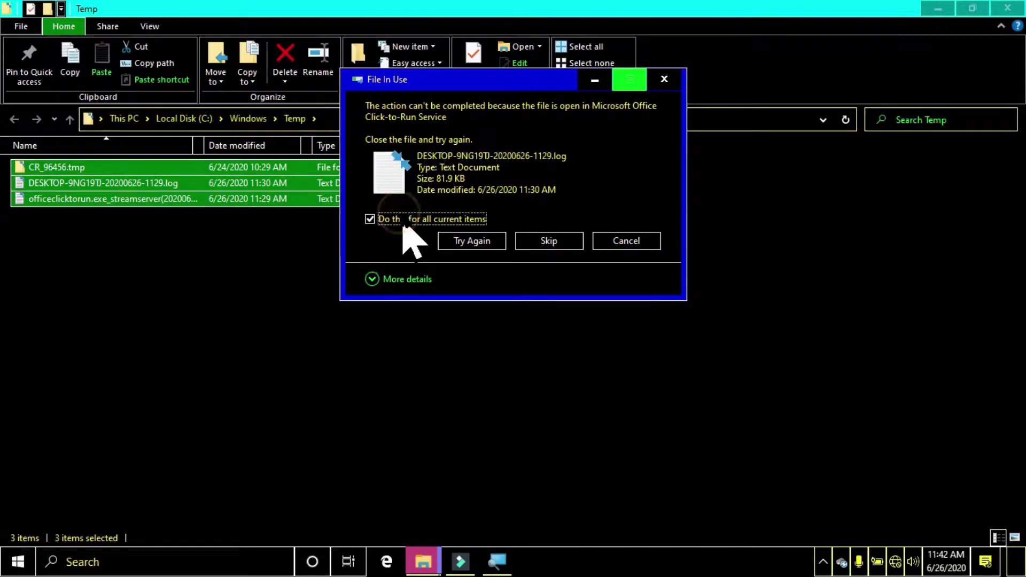
left_click(529, 243)
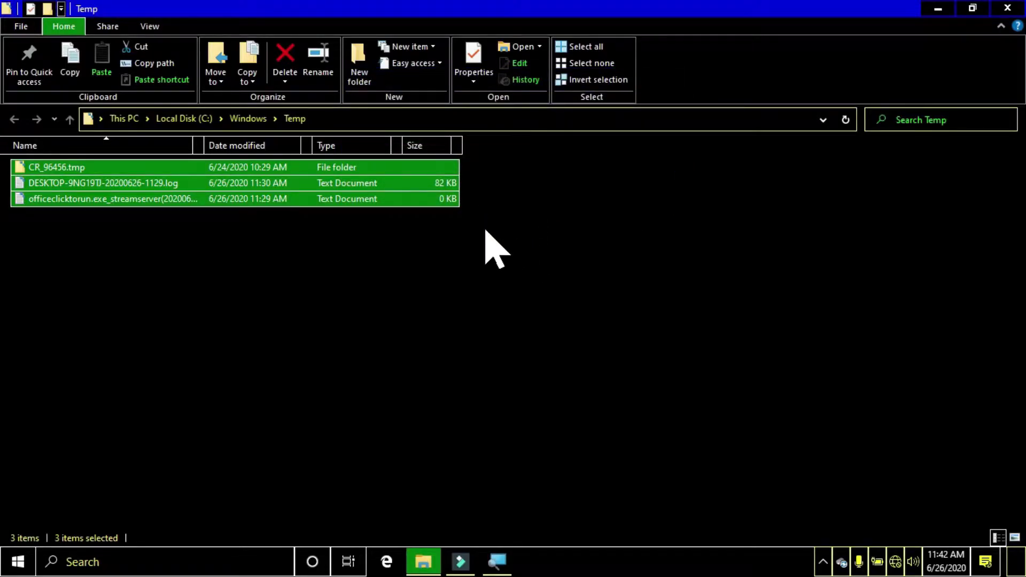
left_click(418, 238)
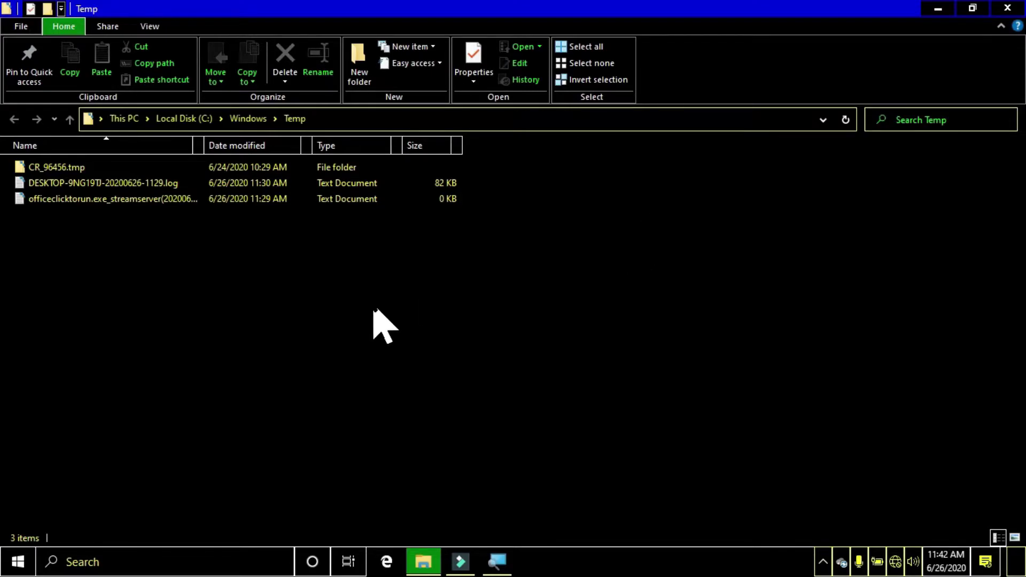
left_click(1000, 10)
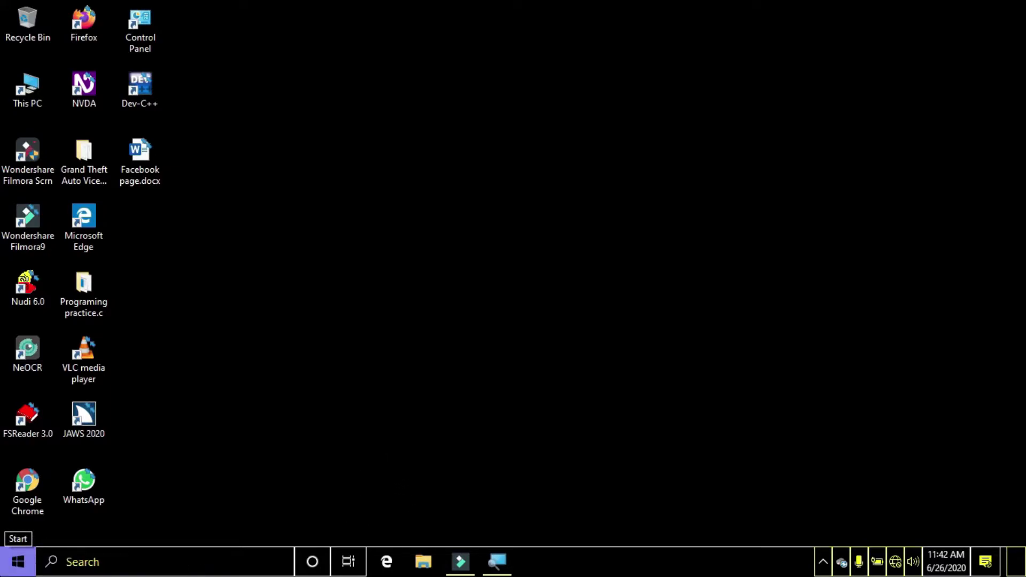
Step: Open the user's local Temp folder with the Run command "%temp%"
right_click(18, 561)
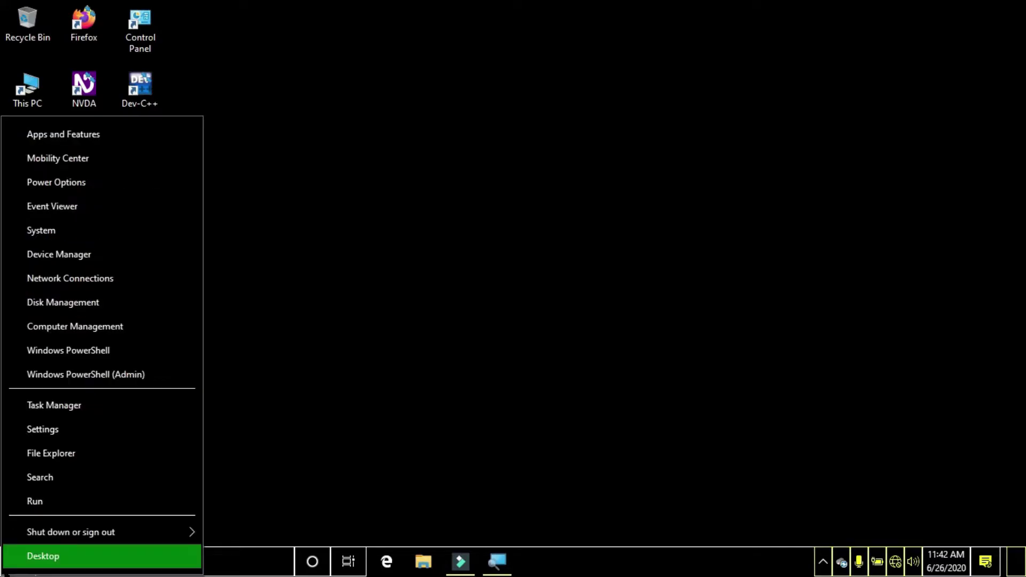
left_click(24, 502)
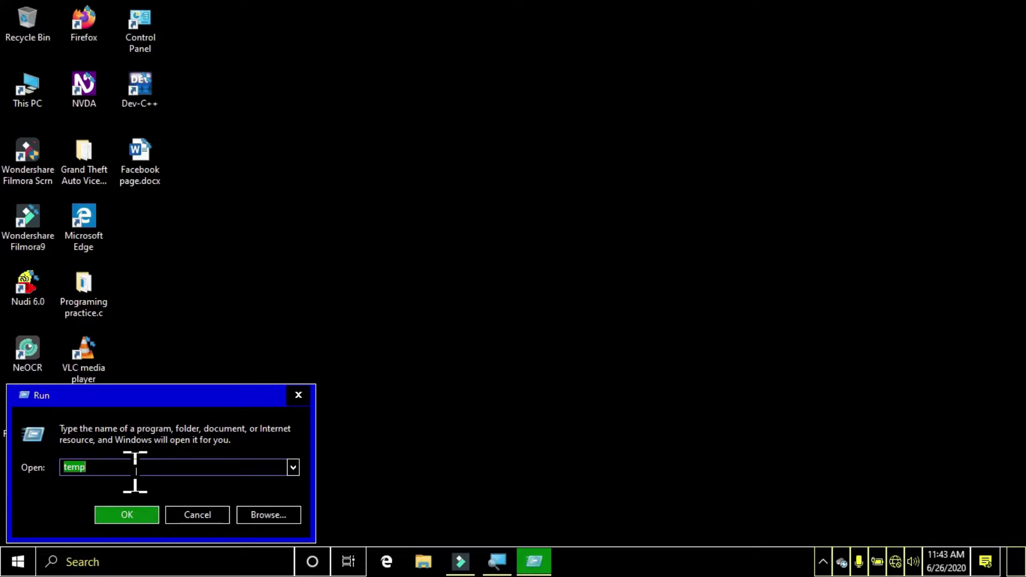
key("BackSpace")
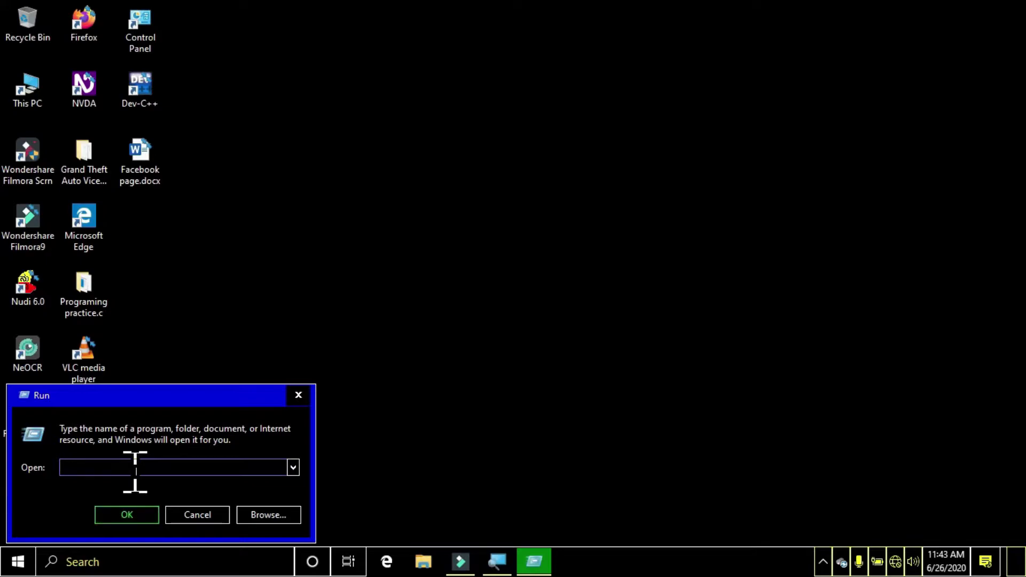
type("%")
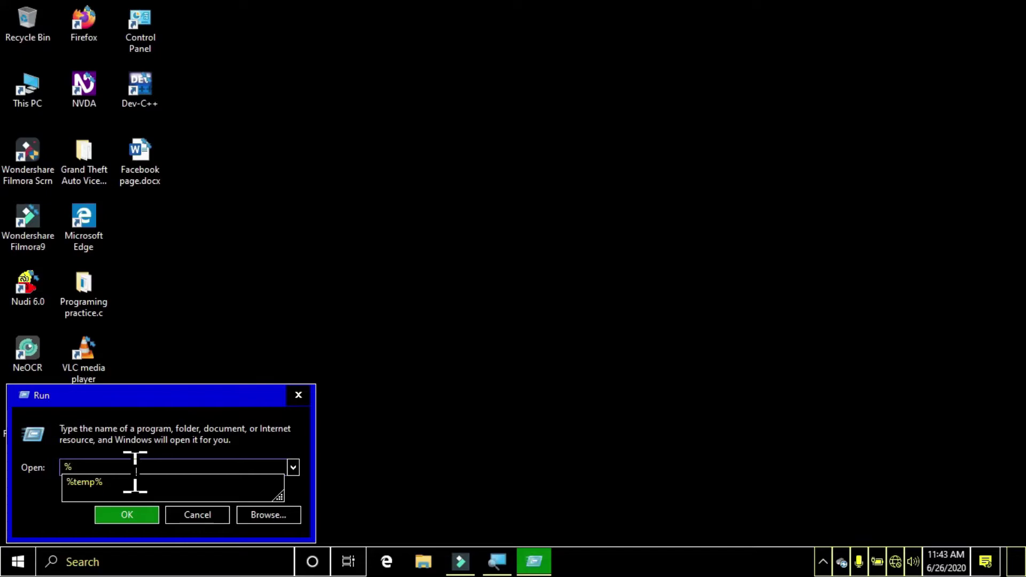
type("temp%")
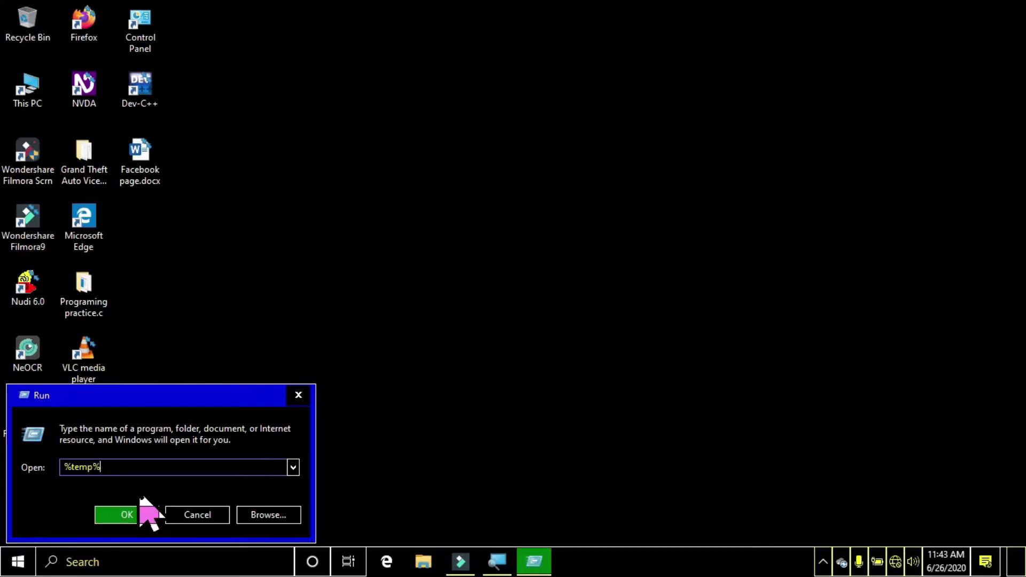
left_click(123, 523)
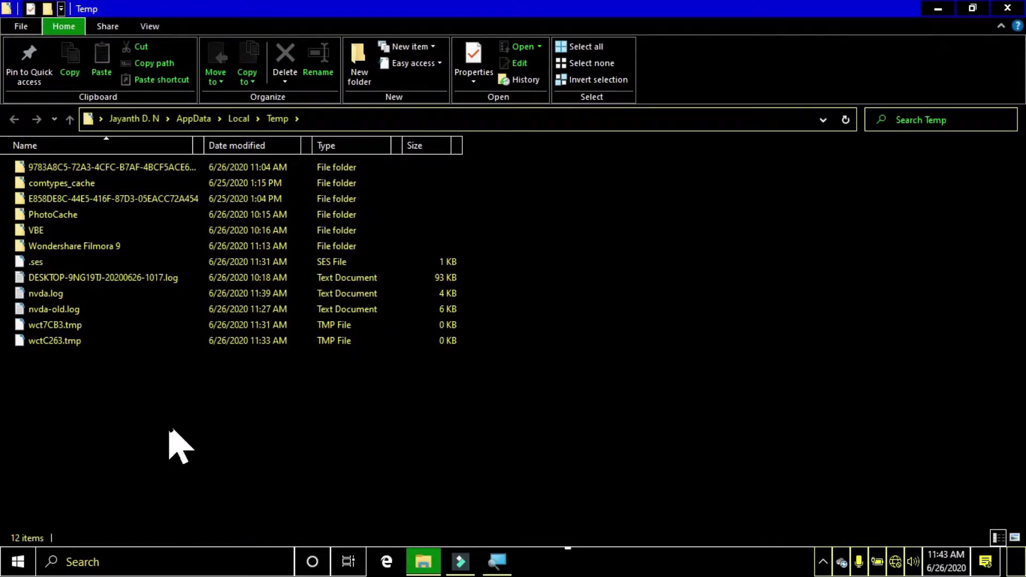
Step: Permanently delete all items in the user's local Temp folder, skipping all that need administrator permission, and close the folder
key("ctrl+a")
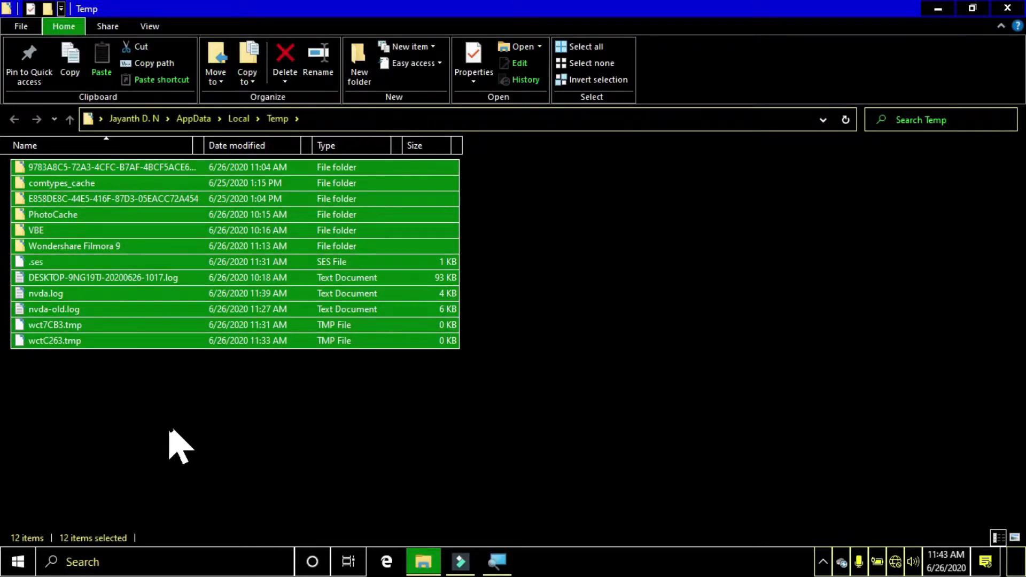
key("shift+Delete")
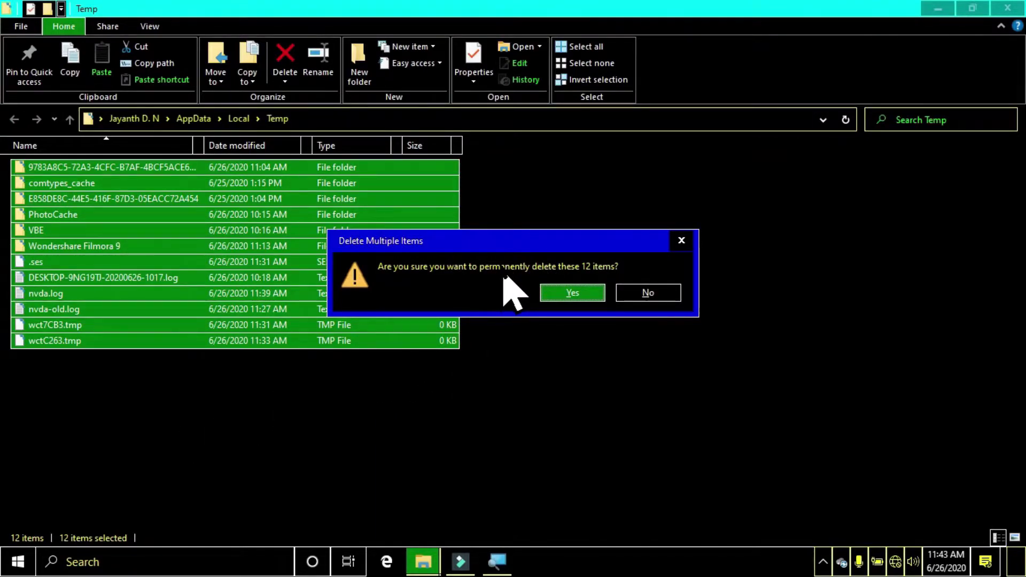
left_click(589, 293)
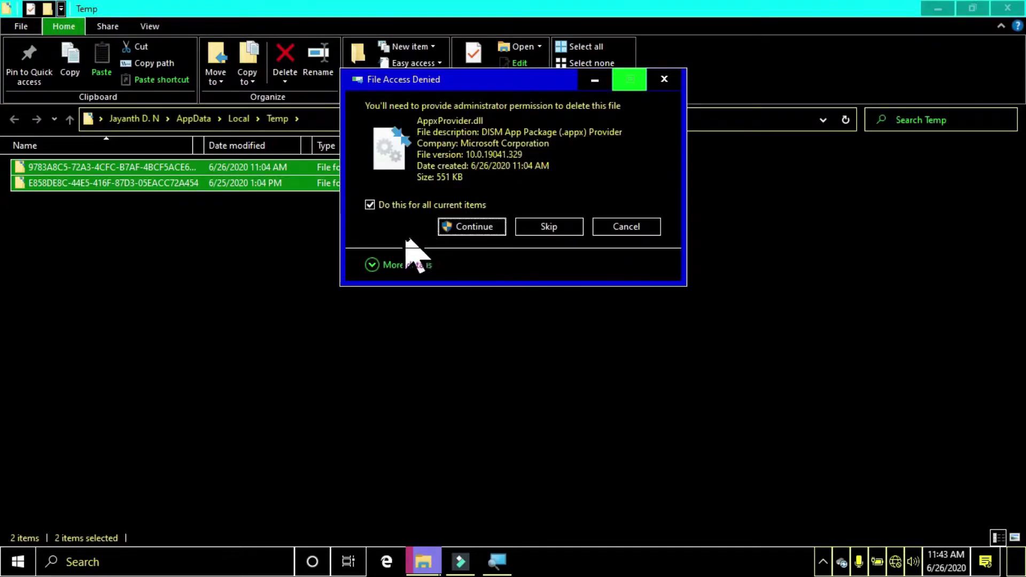
left_click(550, 228)
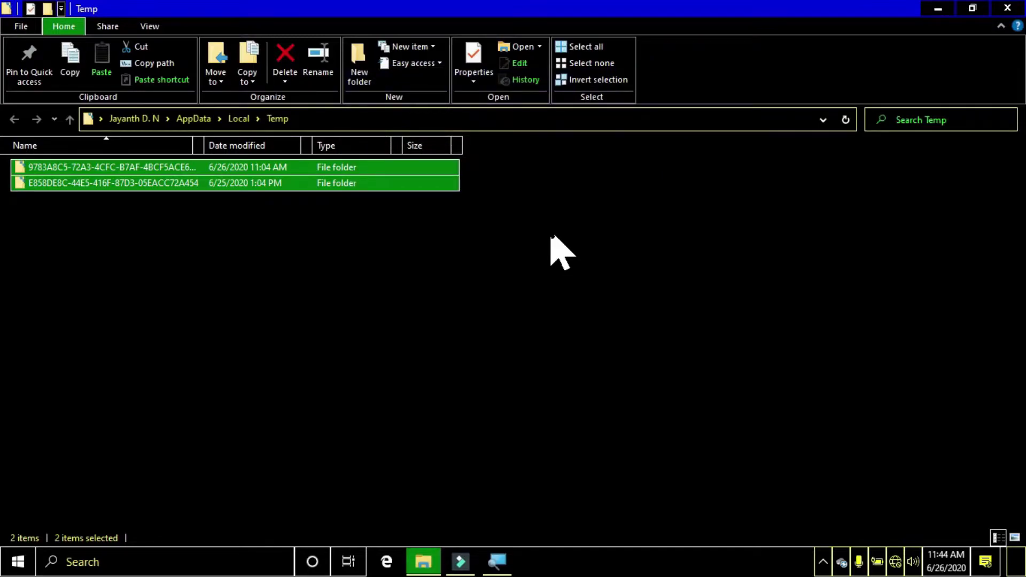
left_click(382, 219)
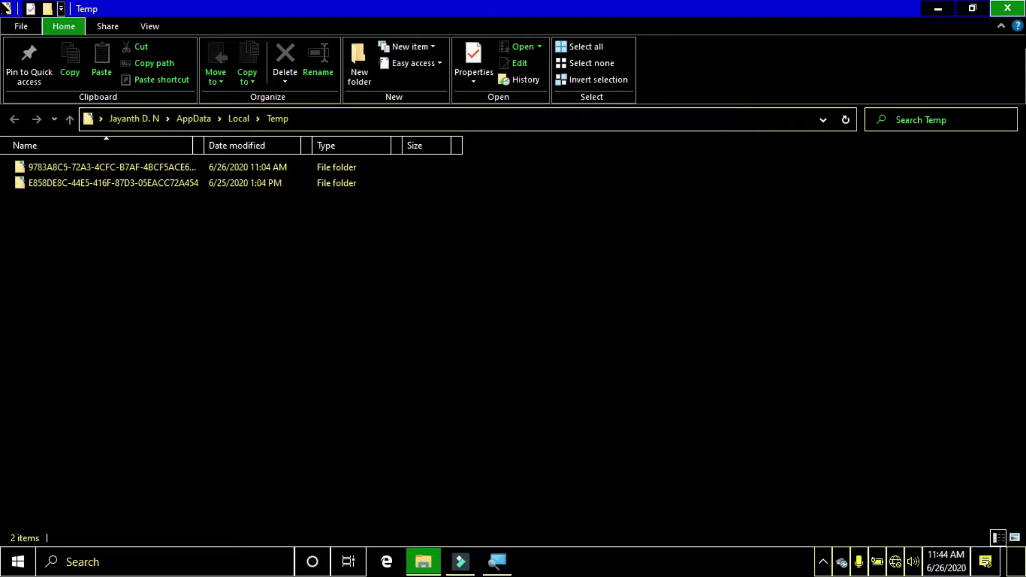
left_click(1007, 8)
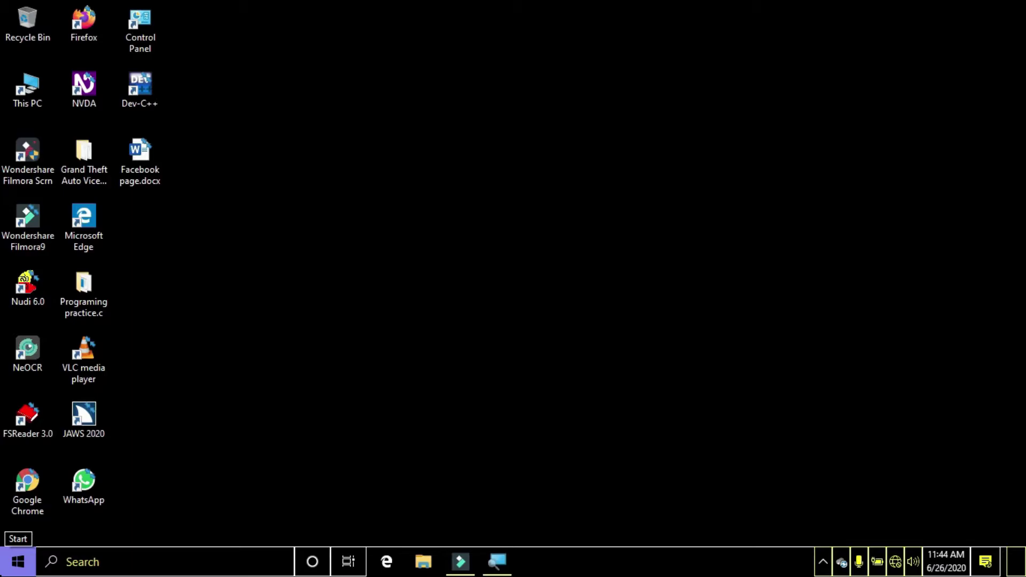
Step: Open the Windows Temp folder with the Run command "temp %"
right_click(18, 561)
key("Up")
key("Up")
key("Return")
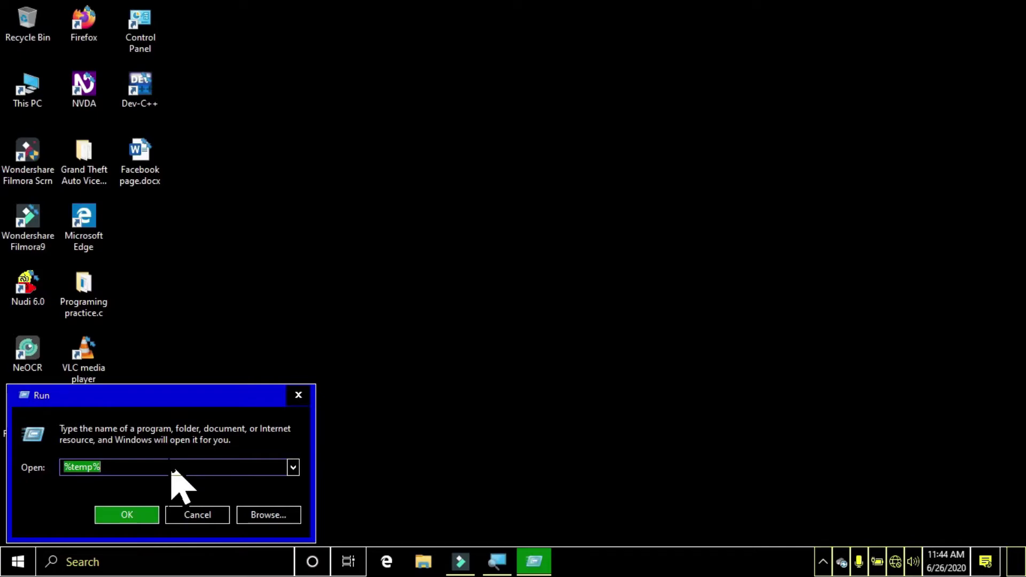
type("temp")
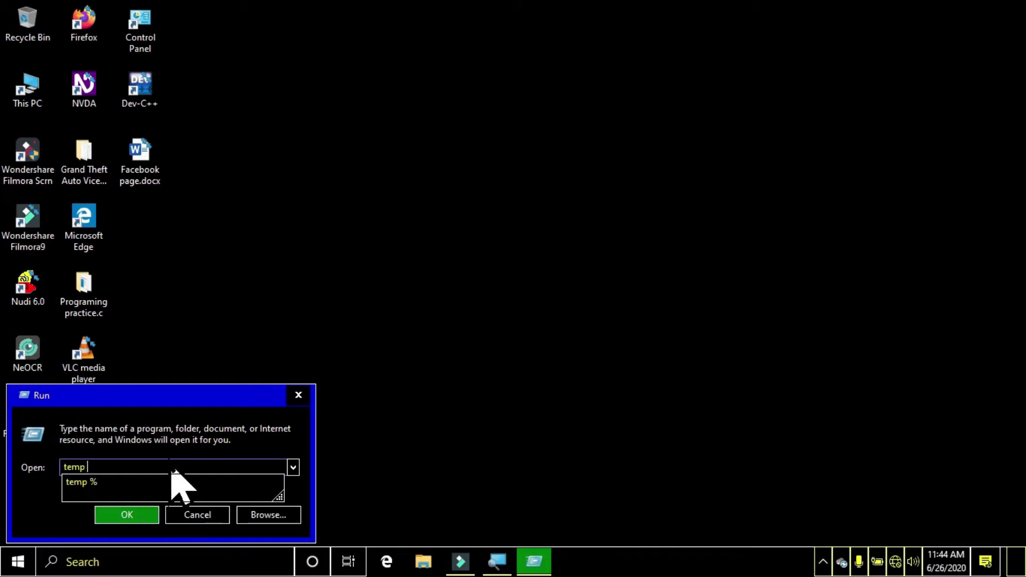
type(" %")
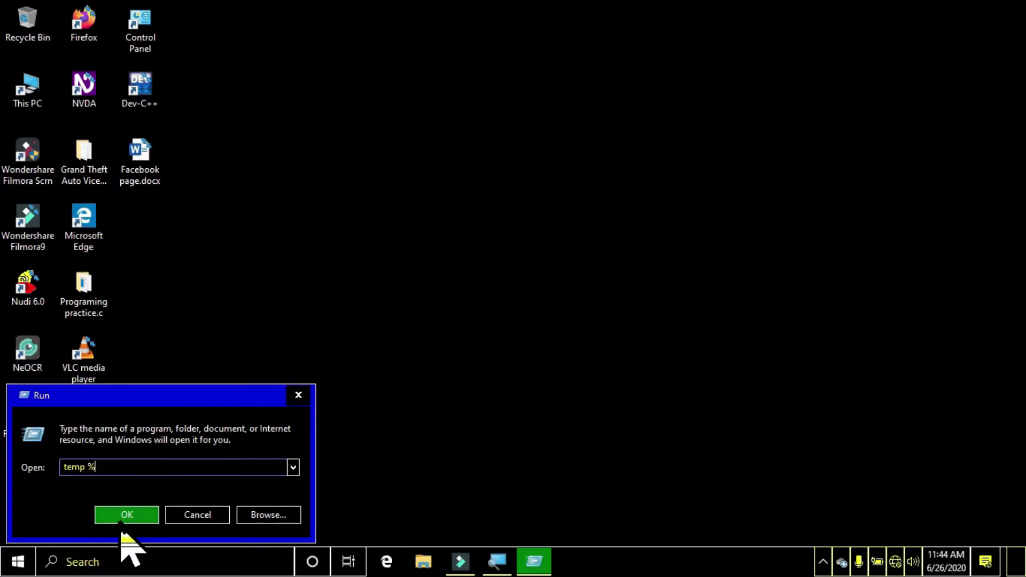
left_click(140, 518)
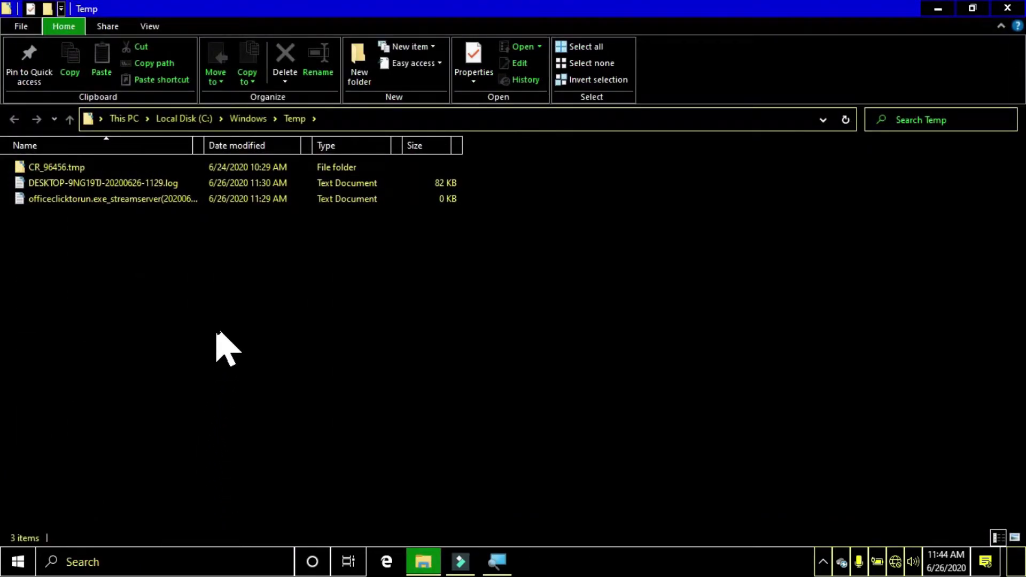
Step: Try to permanently delete all items in the Windows Temp folder, skipping all protected and in-use items, and close the folder
key("ctrl+a")
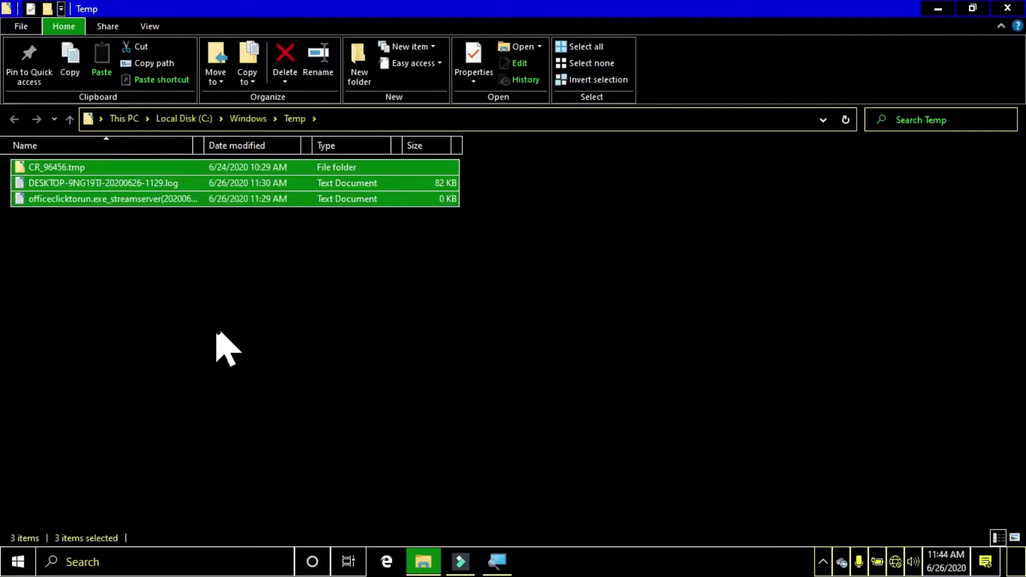
key("shift+Delete")
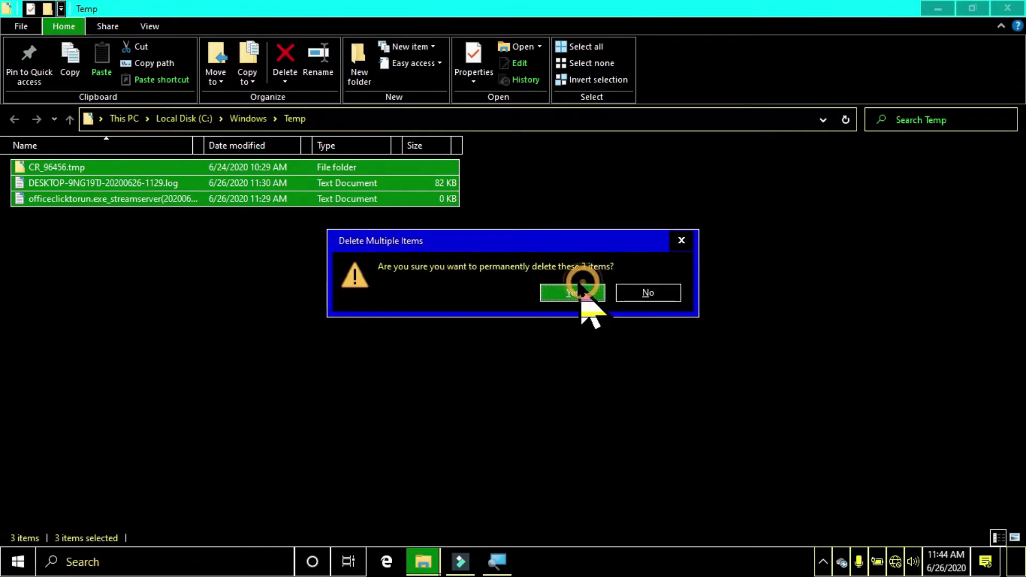
left_click(563, 294)
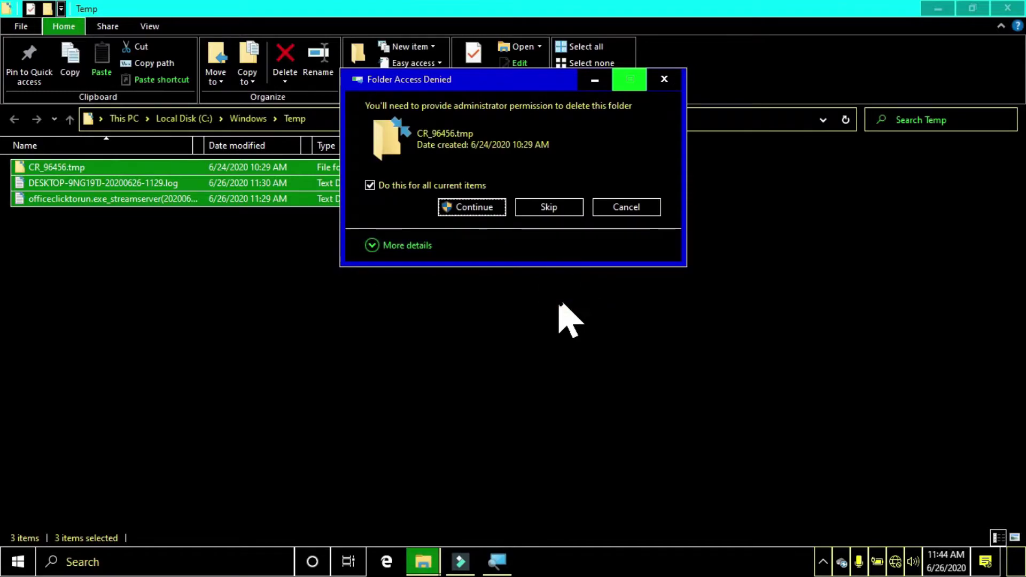
left_click(405, 184)
left_click(405, 184)
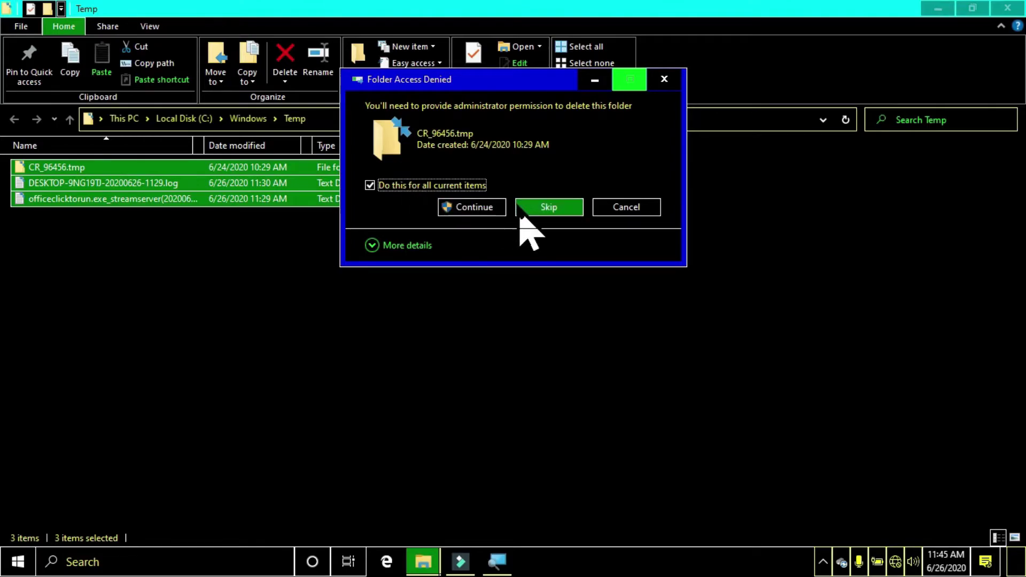
left_click(532, 209)
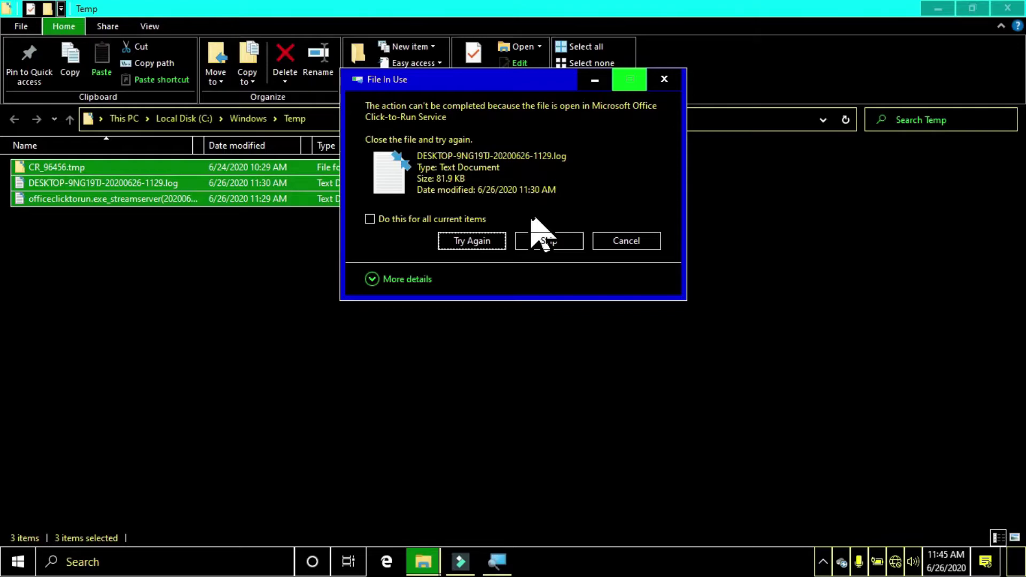
left_click(403, 218)
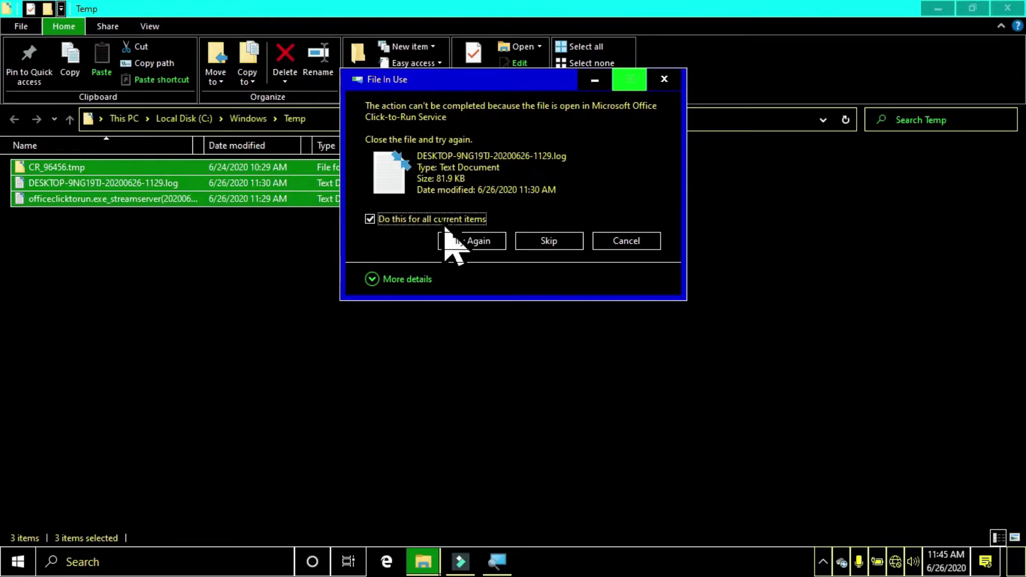
left_click(527, 246)
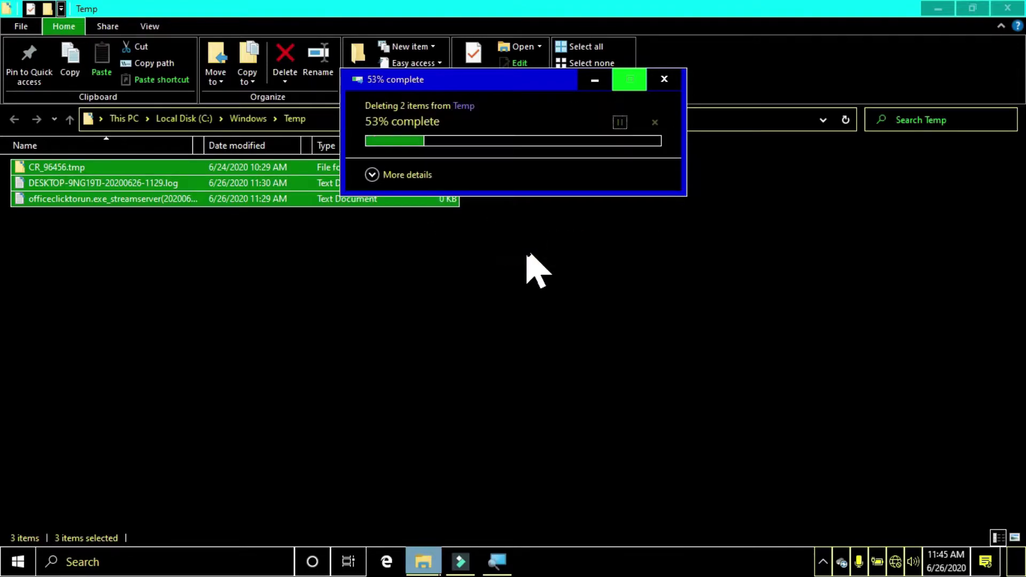
left_click(488, 300)
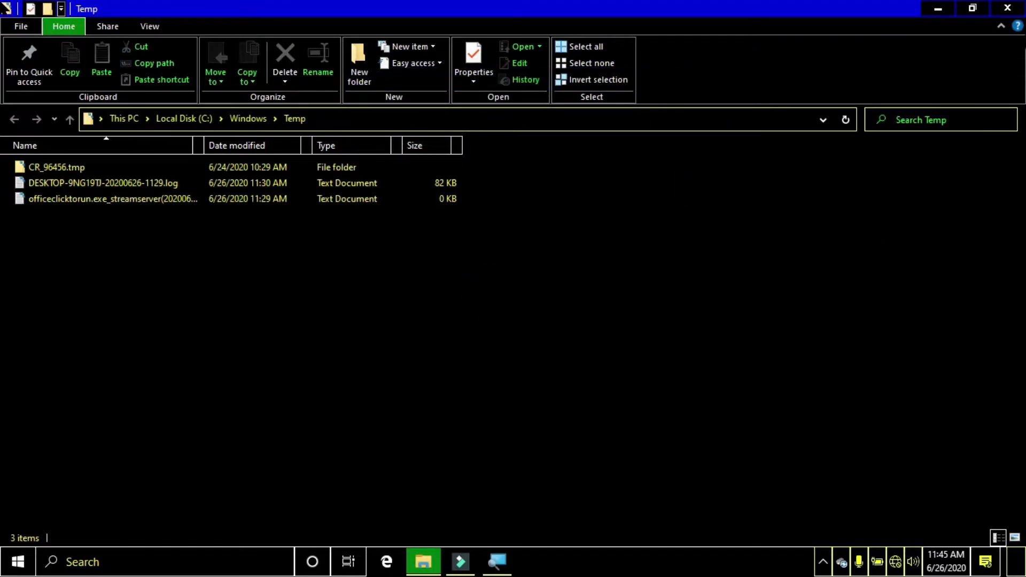
left_click(1008, 10)
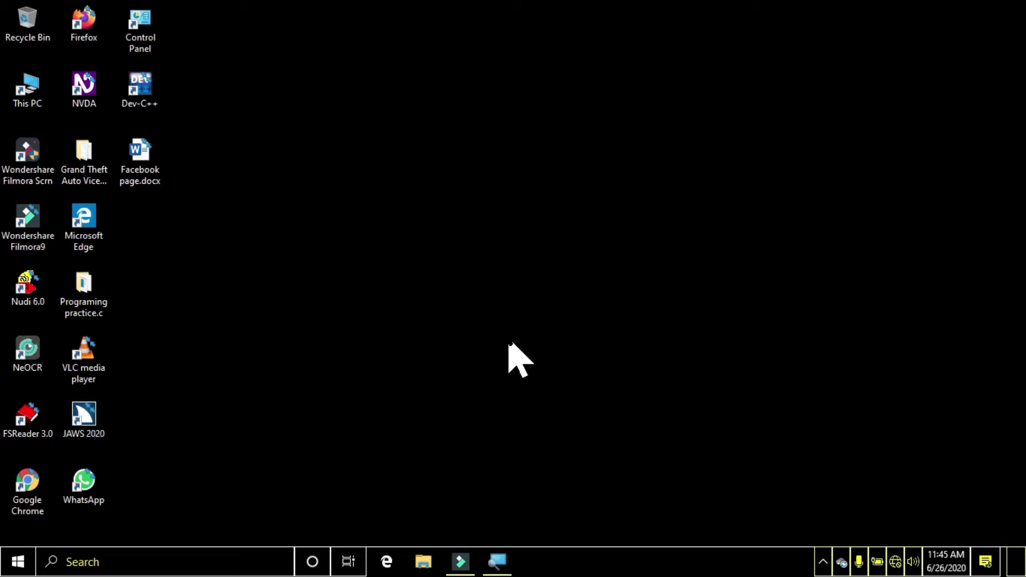
Step: Open the Recent folder with the Run command "recent" and delete all shortcuts in it, closing the folder
key("super+r")
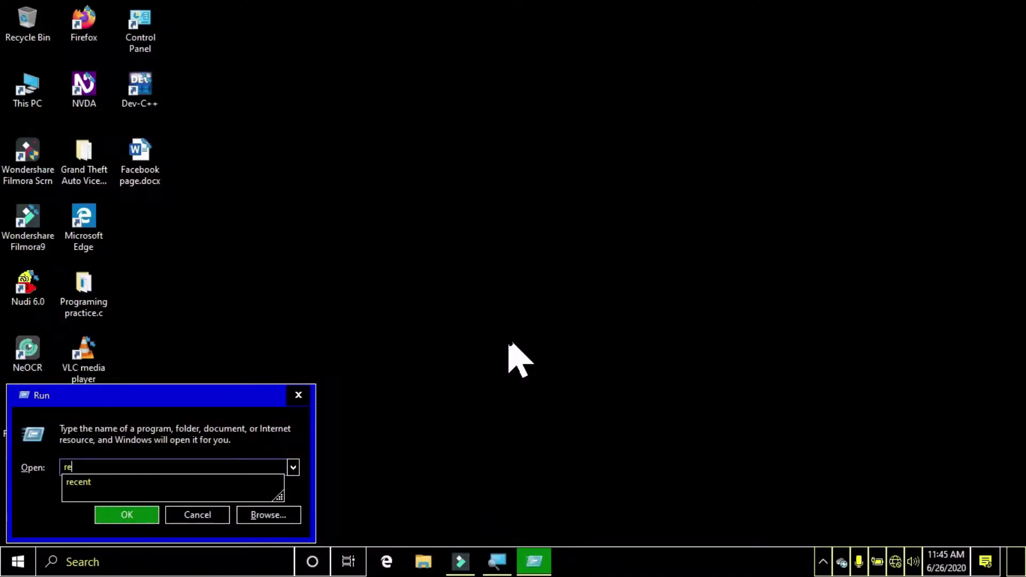
type("cent")
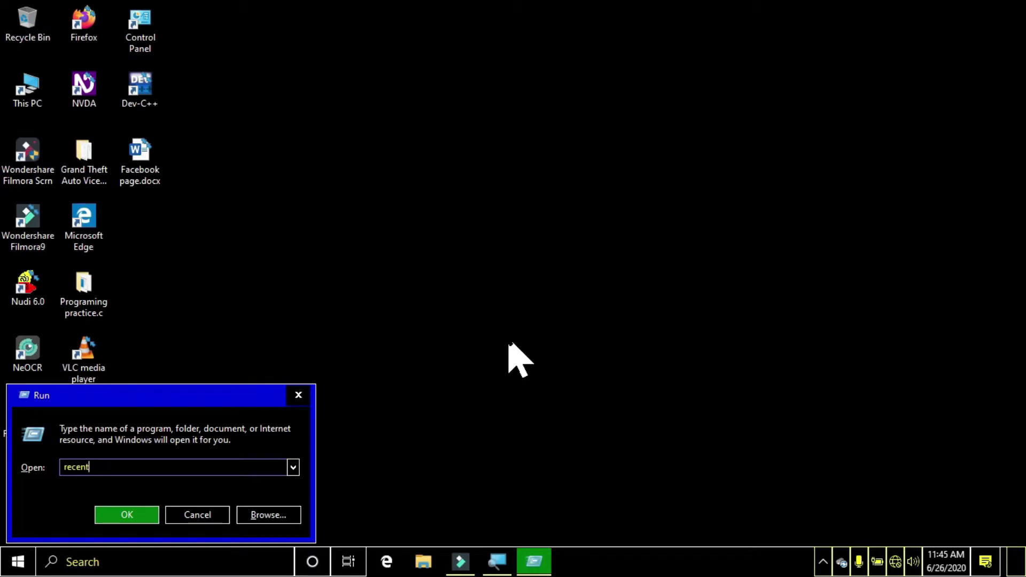
key("Return")
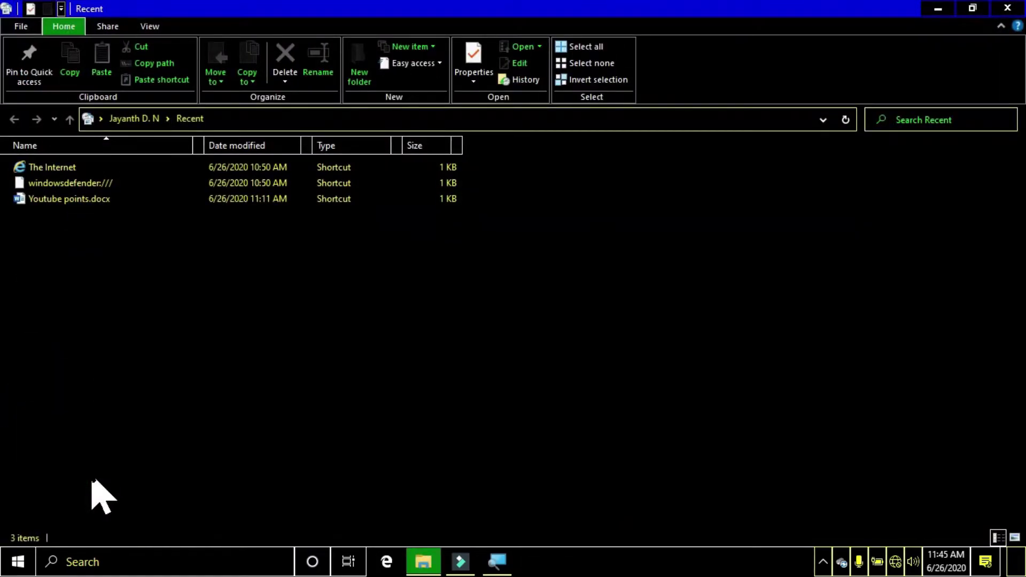
key("ctrl+a")
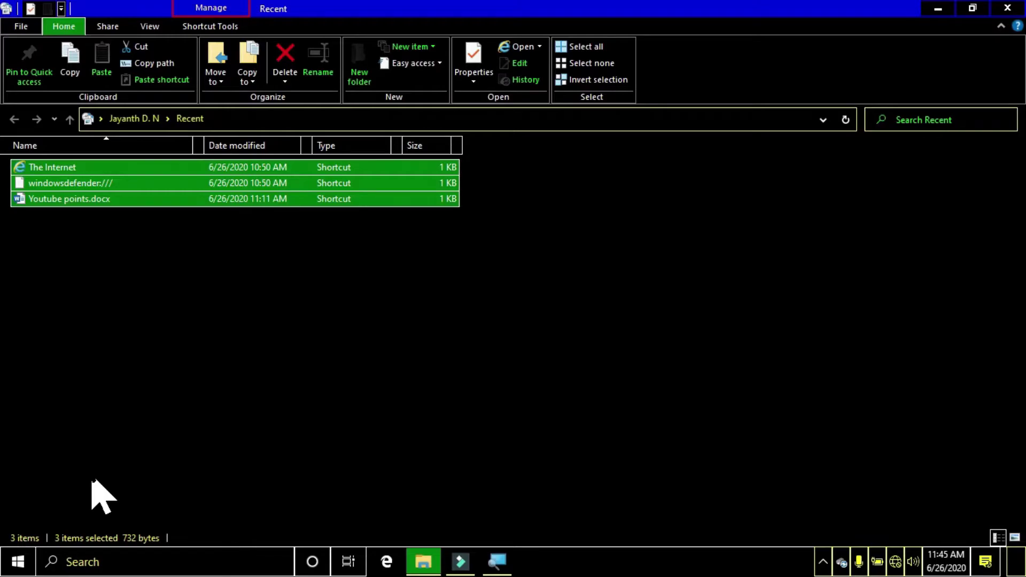
key("Delete")
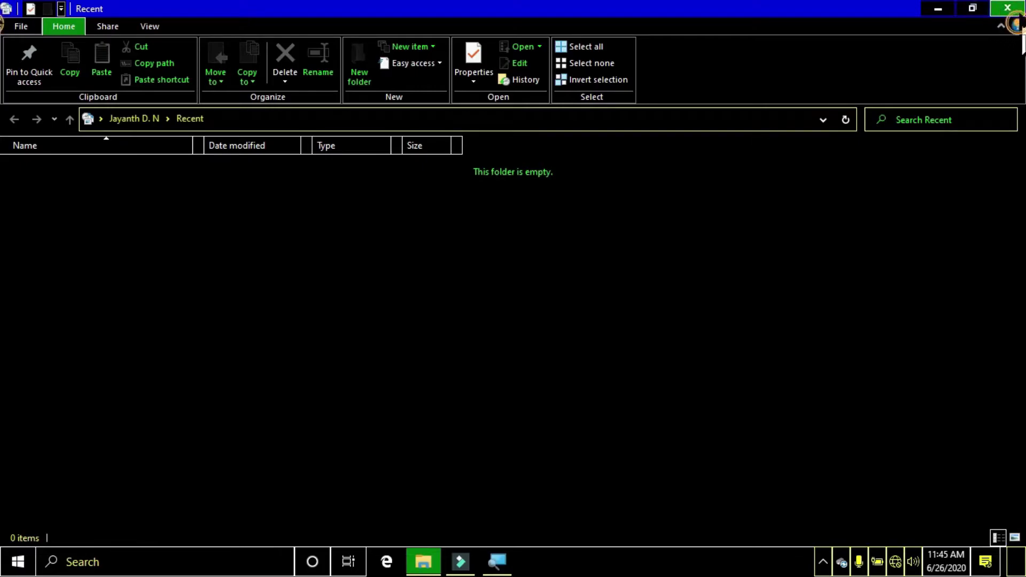
left_click(1009, 10)
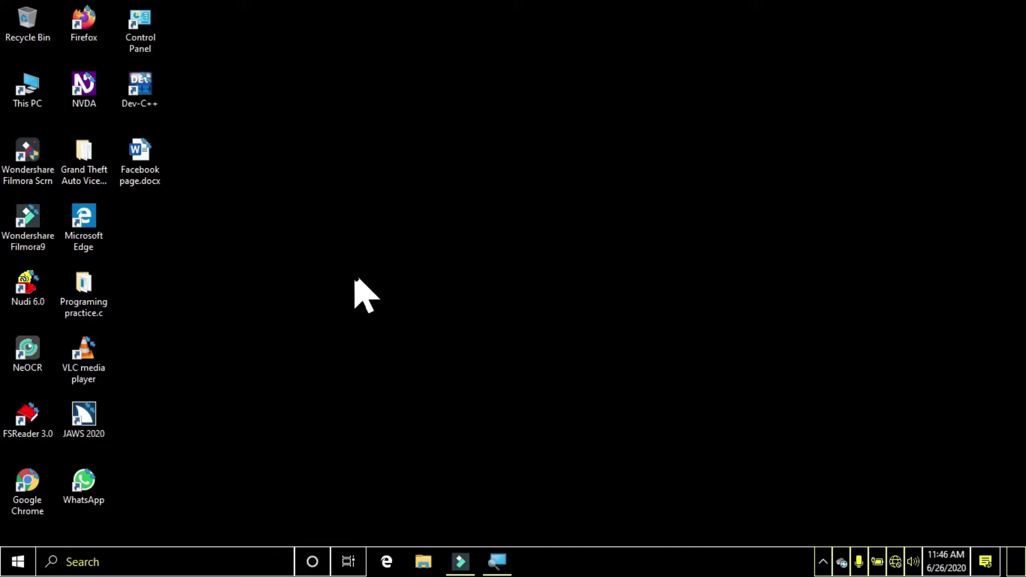
Step: Start Disk Cleanup for Local Disk (C:) from the drive's properties in This PC
left_click(20, 94)
double_click(21, 94)
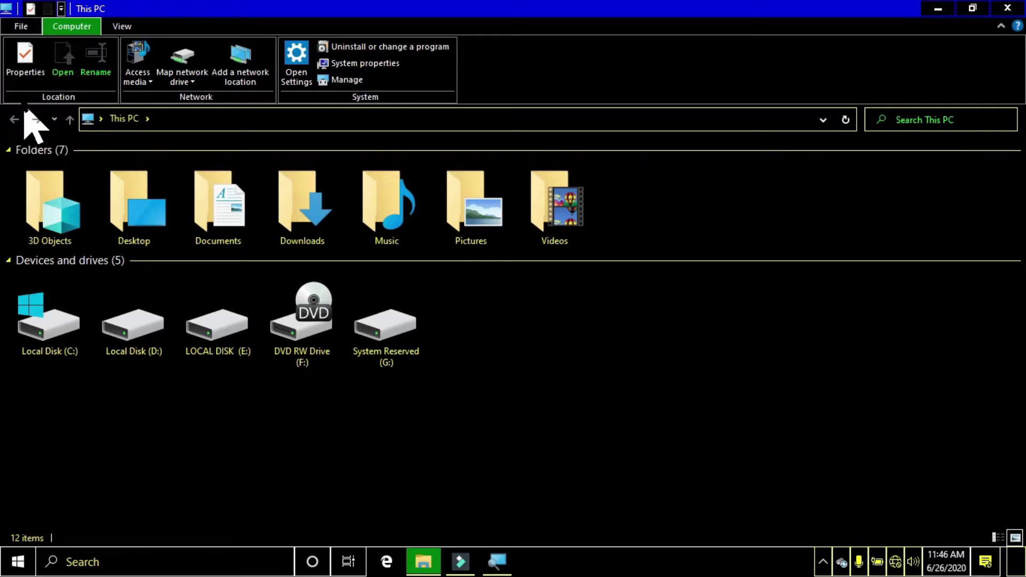
left_click(46, 348)
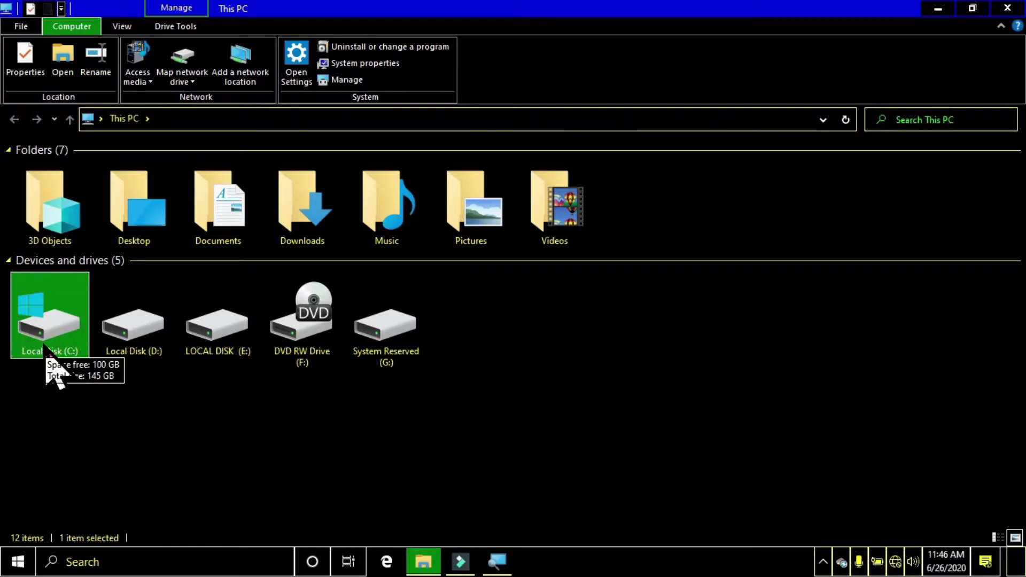
right_click(46, 350)
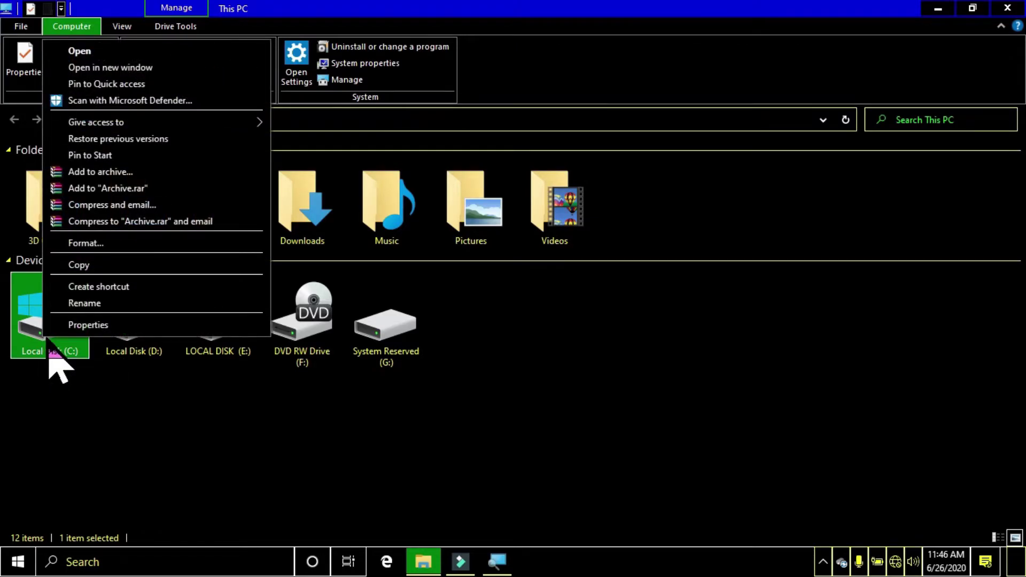
left_click(105, 326)
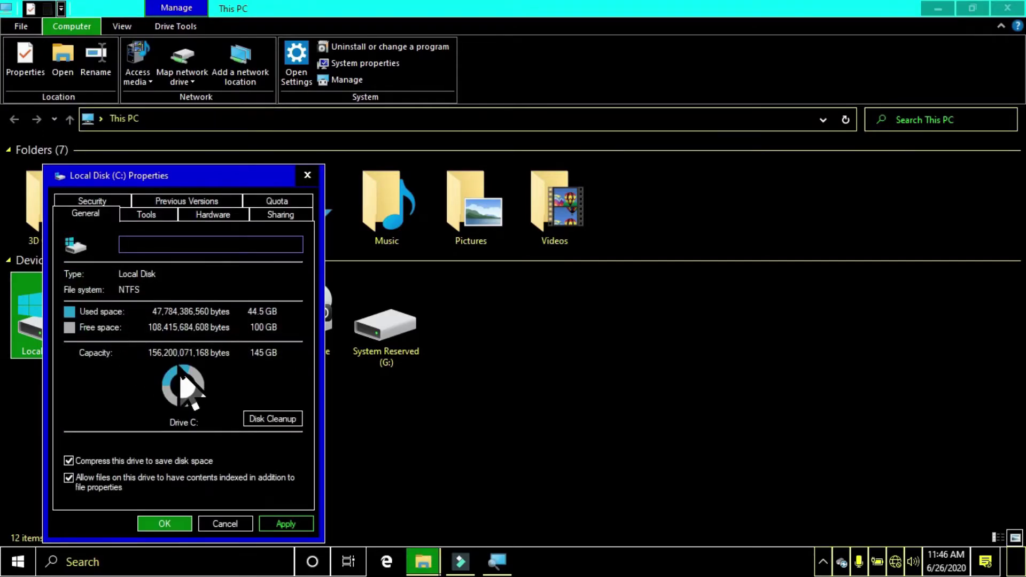
left_click(271, 423)
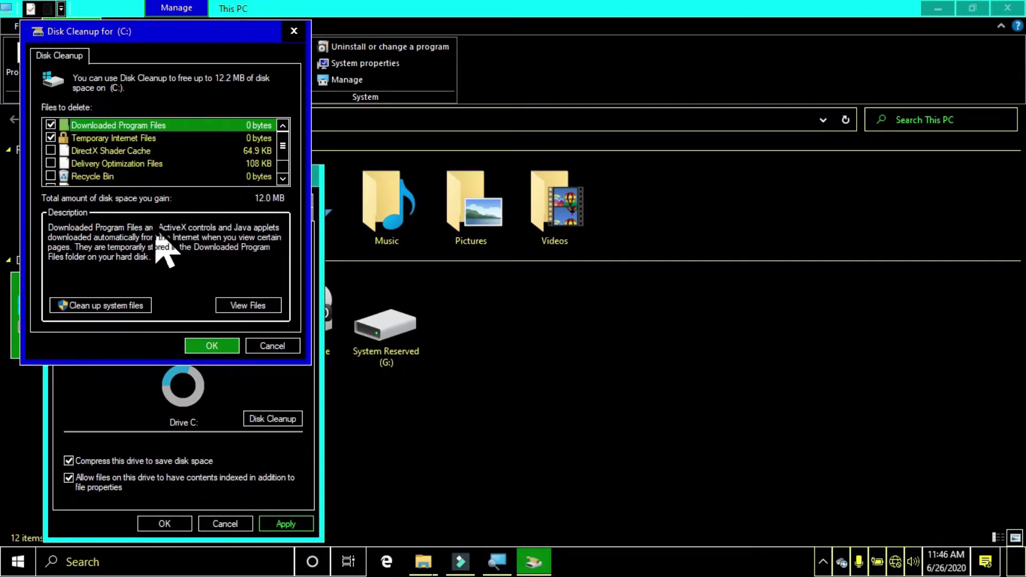
Step: Include DirectX Shader Cache, Delivery Optimization Files and Recycle Bin in the cleanup, permanently delete the chosen files, and close the drive properties and This PC
left_click(75, 176)
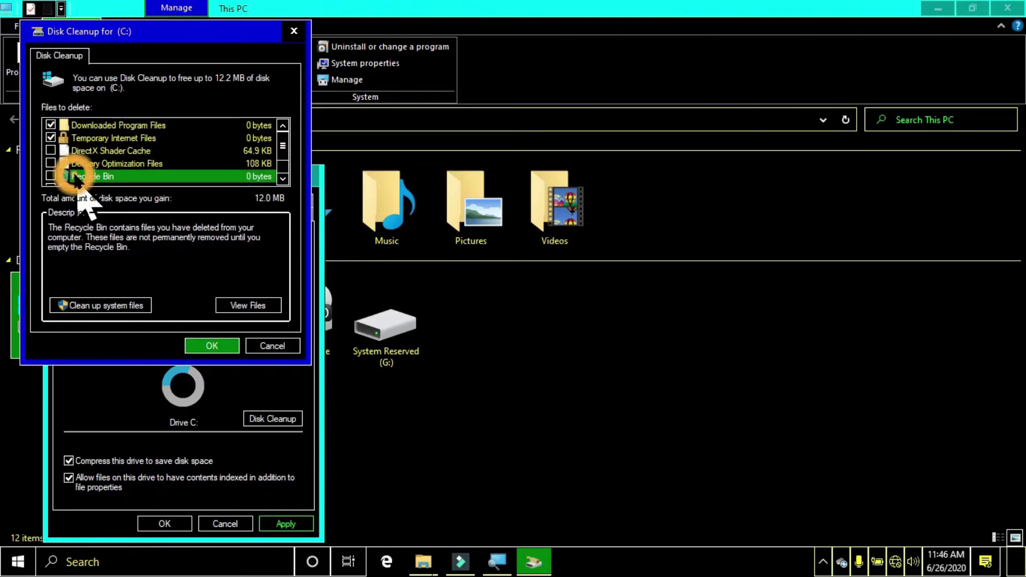
left_click(56, 161)
left_click(51, 152)
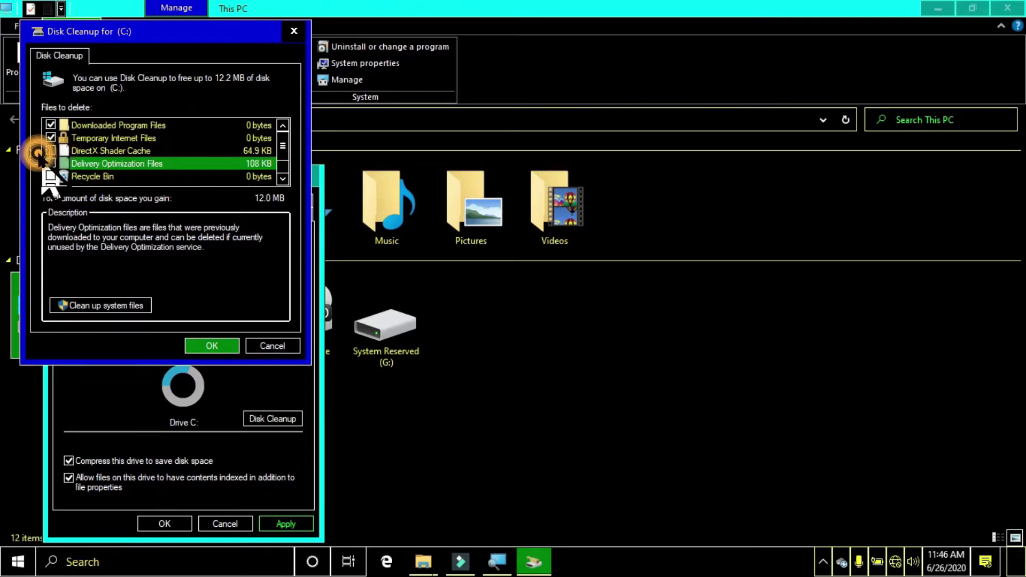
left_click(51, 164)
left_click(51, 176)
left_click(51, 151)
scroll(161, 155, "down", 1)
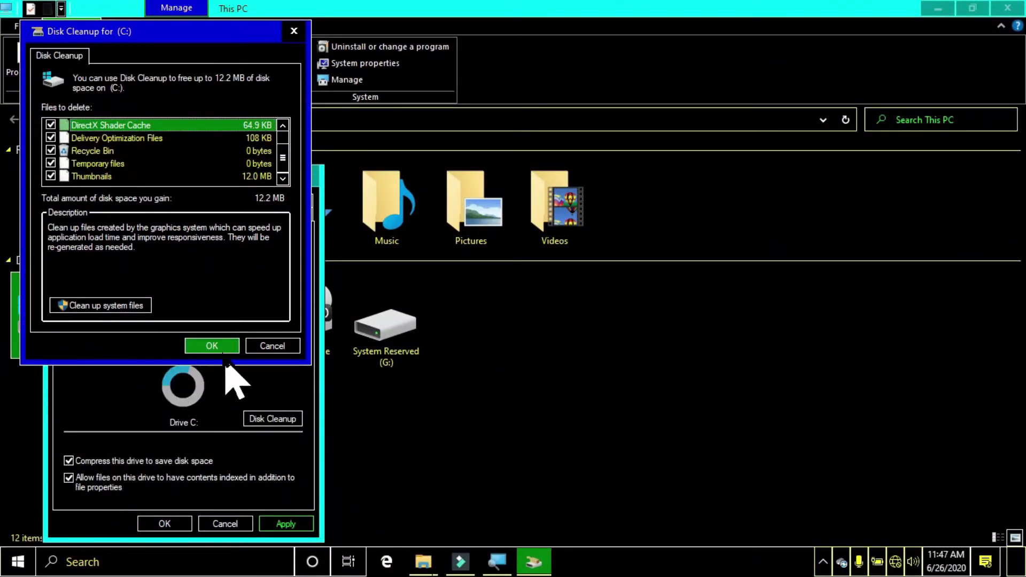
left_click(212, 346)
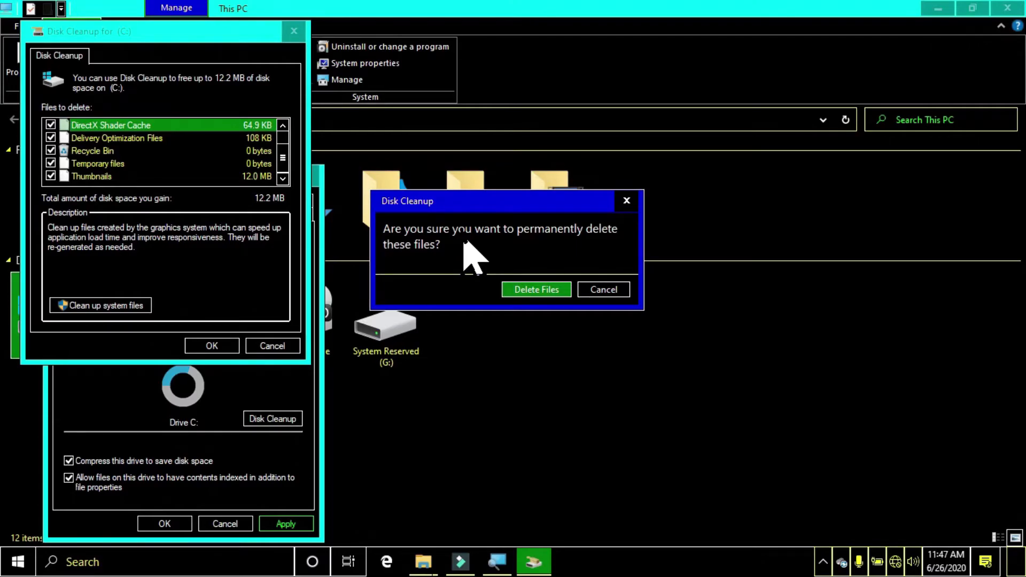
left_click(550, 292)
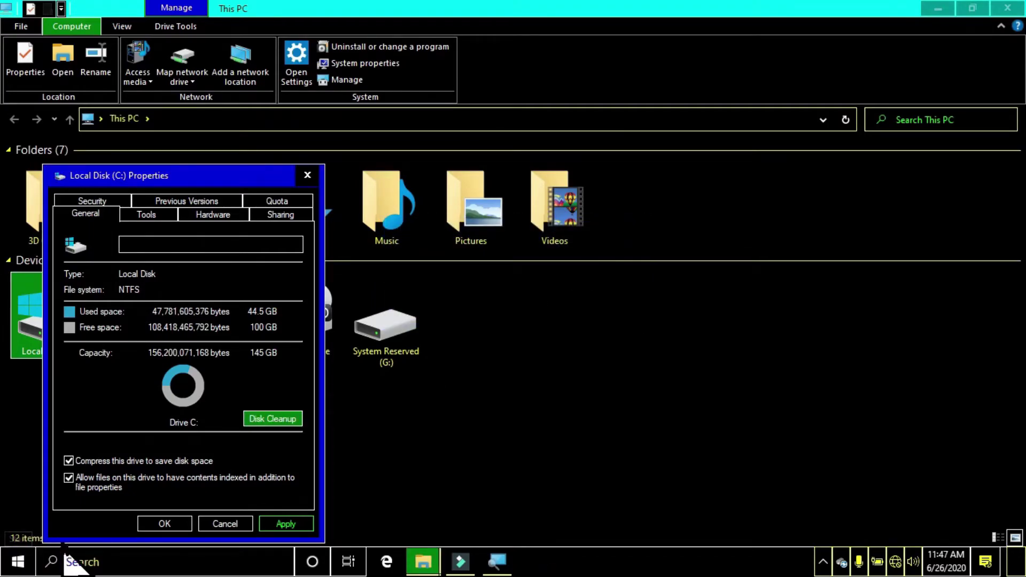
left_click(163, 524)
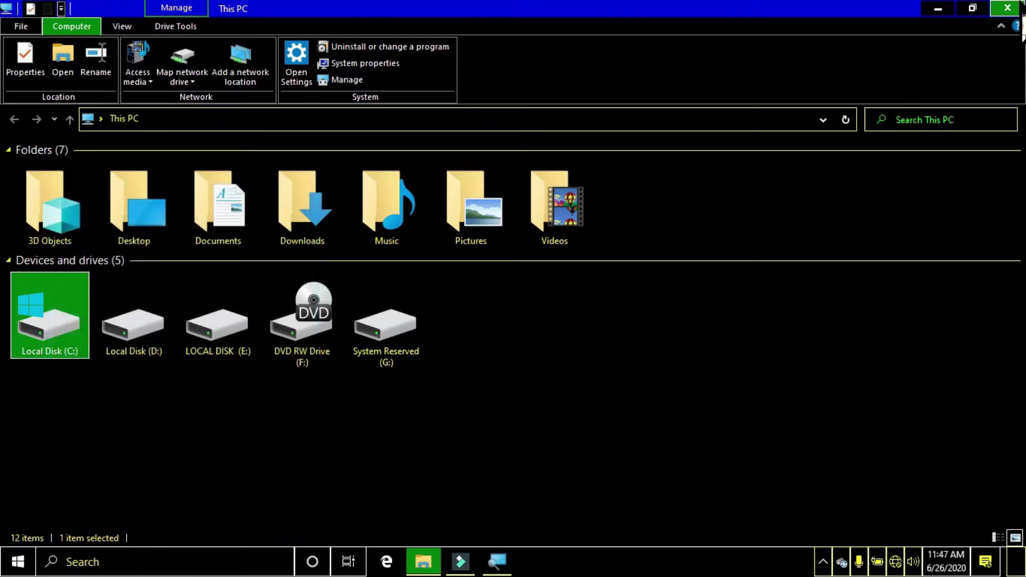
left_click(1008, 8)
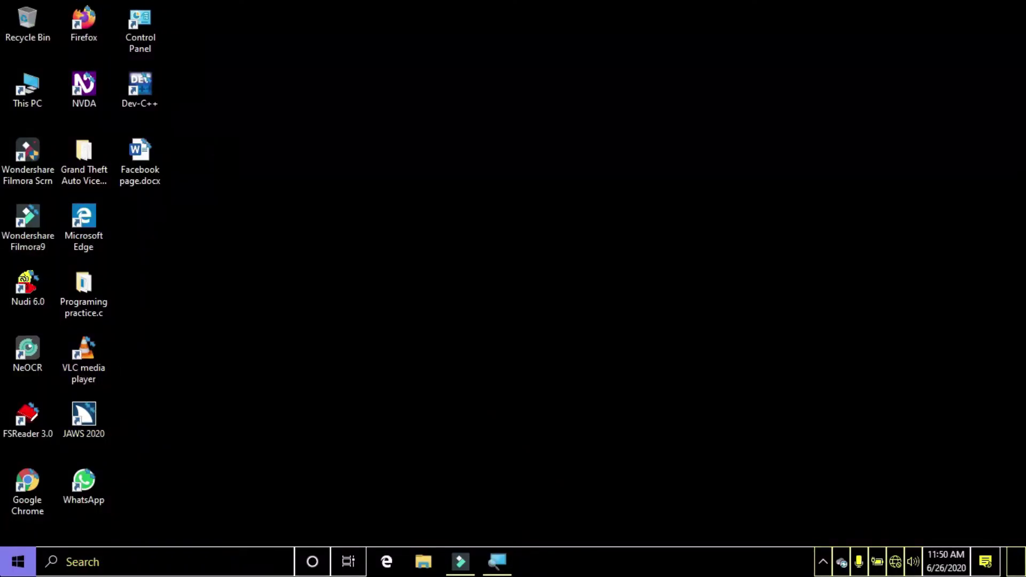
Step: Open the Windows Security page under Update & Security in Windows Settings
left_click(17, 561)
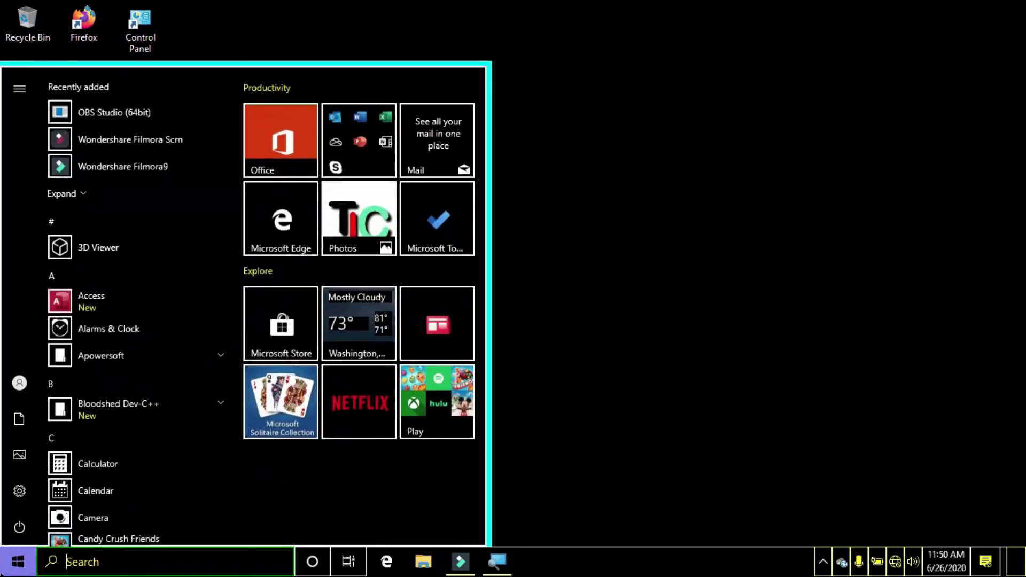
left_click(18, 490)
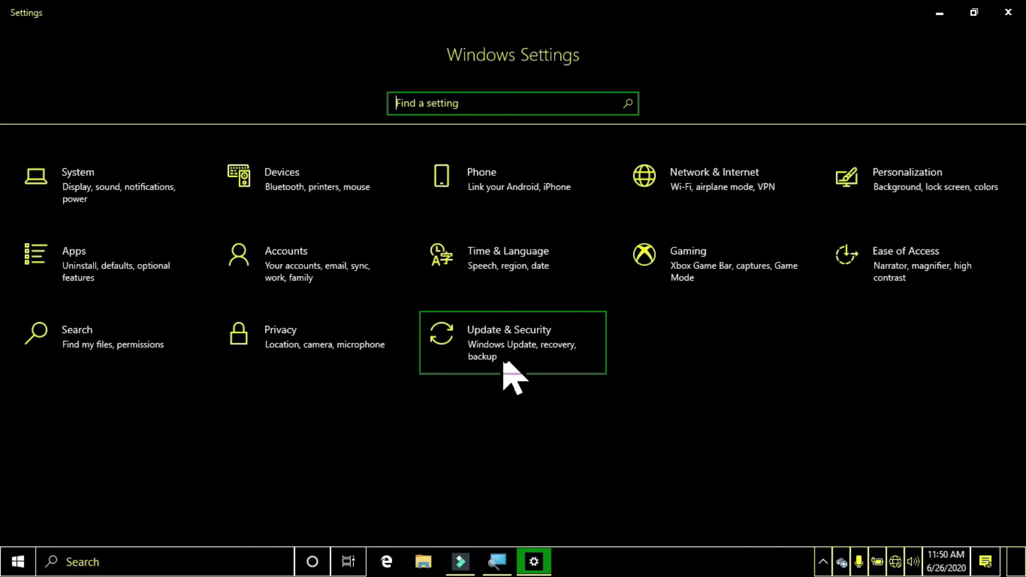
left_click(507, 363)
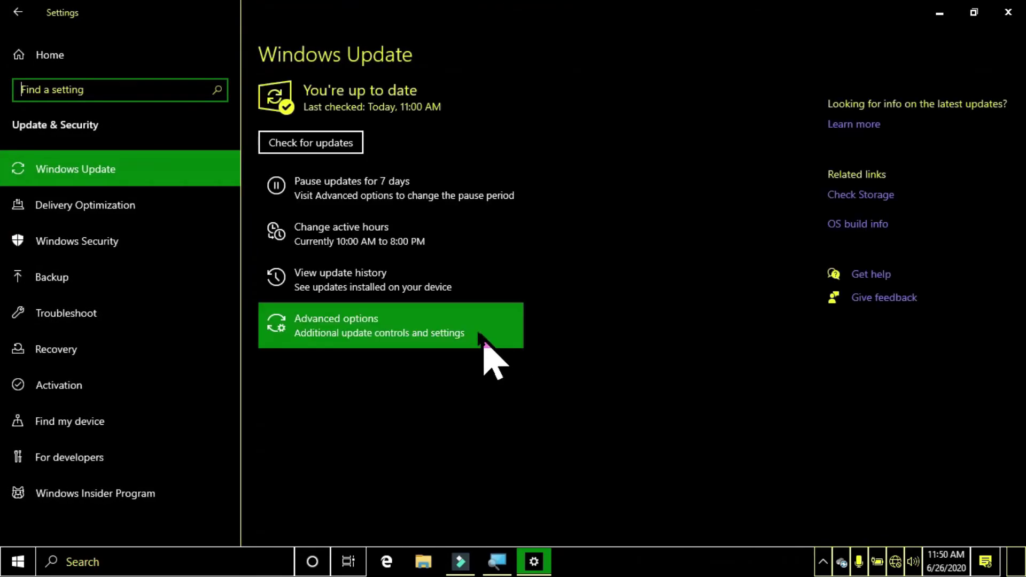
left_click(37, 247)
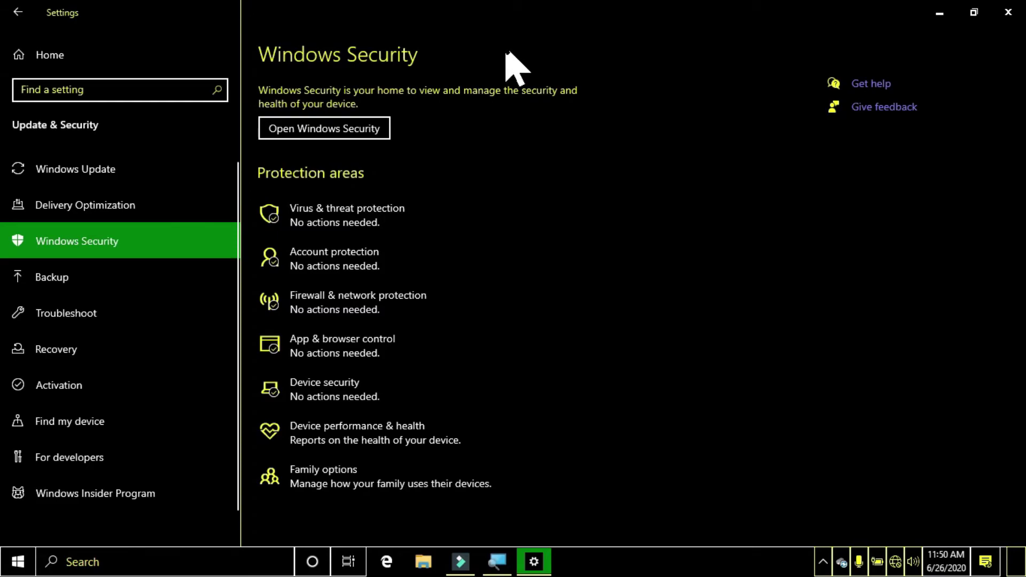
Step: Open Virus & threat protection in the Windows Security app, start a quick scan and cancel it while it is running
left_click(377, 128)
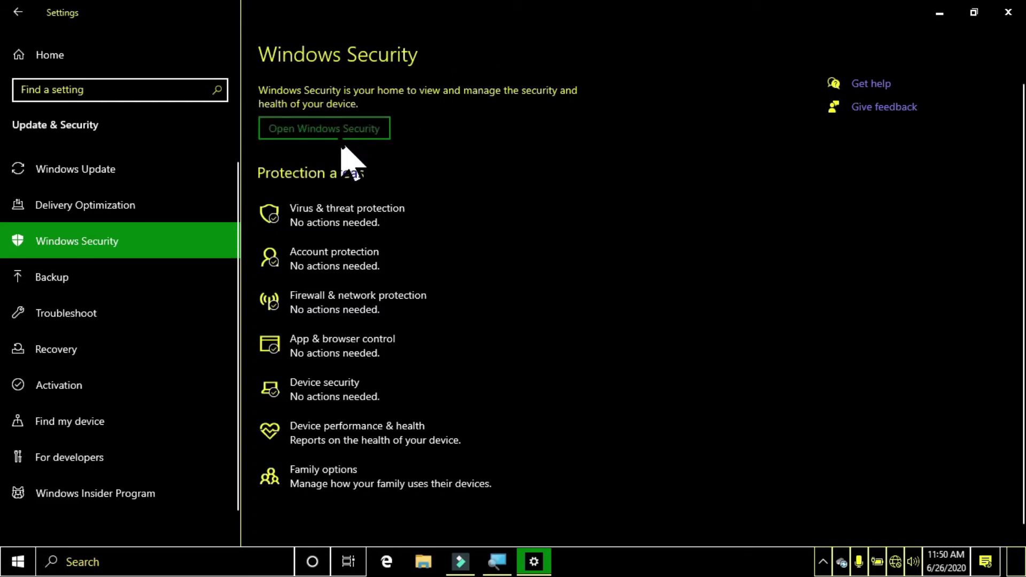
left_click(340, 130)
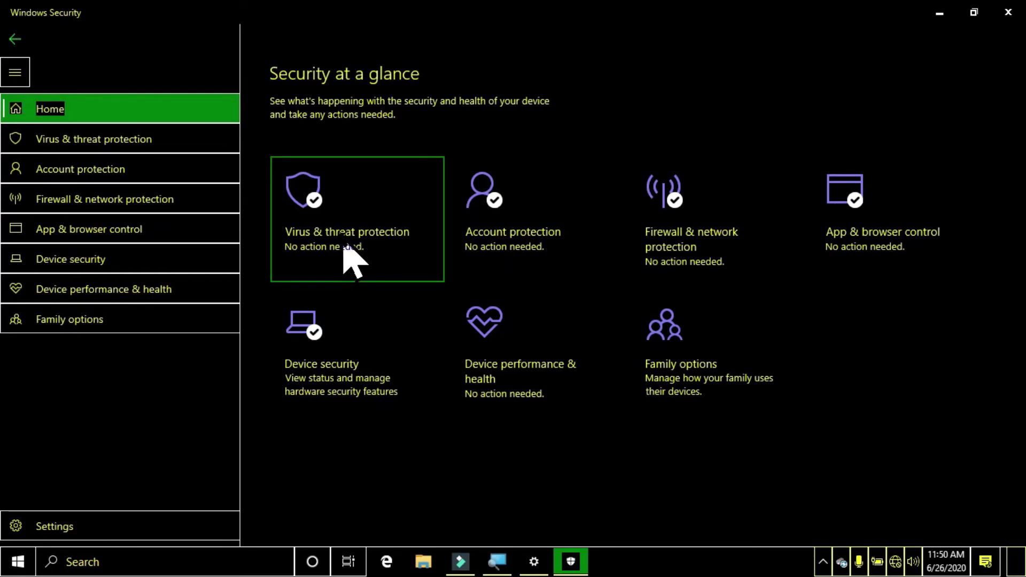
left_click(346, 249)
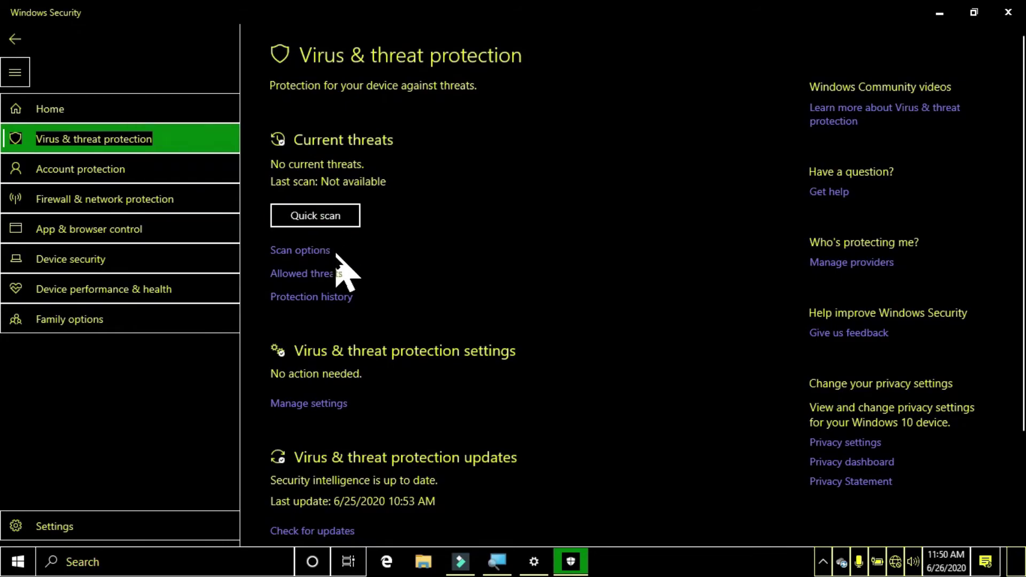
left_click(323, 217)
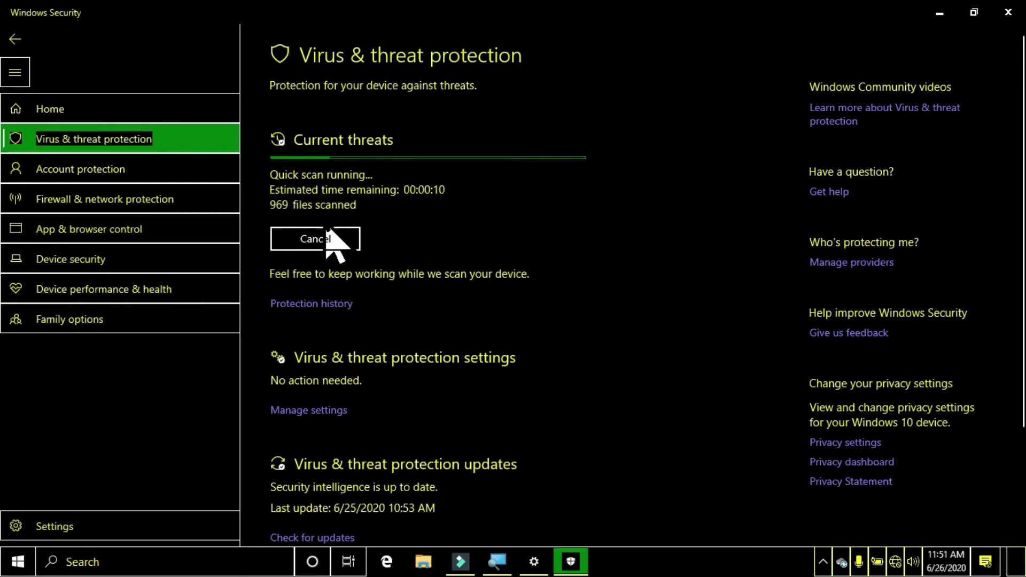
left_click(317, 236)
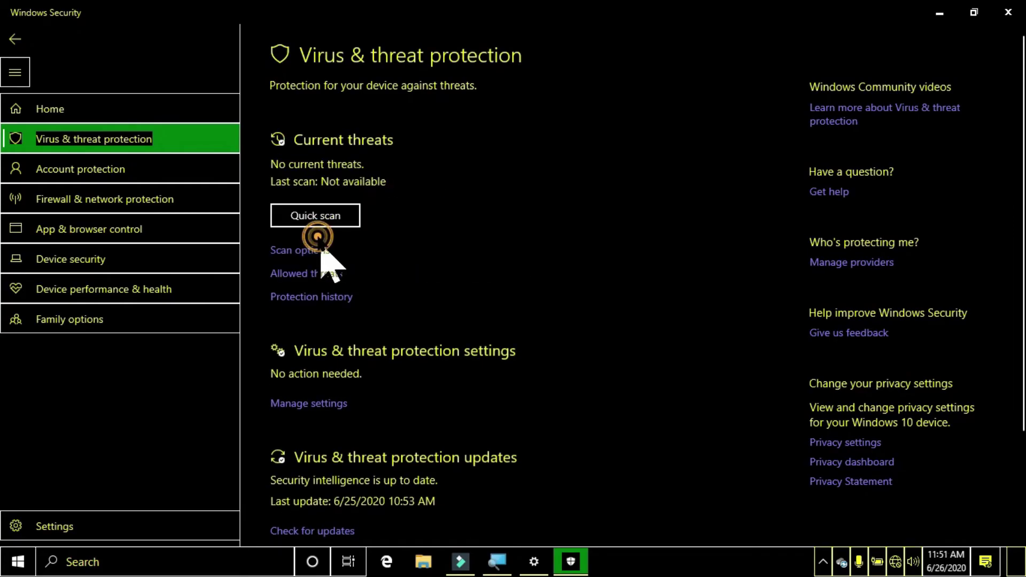
Step: Run a custom scan from the scan options on the Wondershare Filmora Scrn folder in Documents
left_click(289, 252)
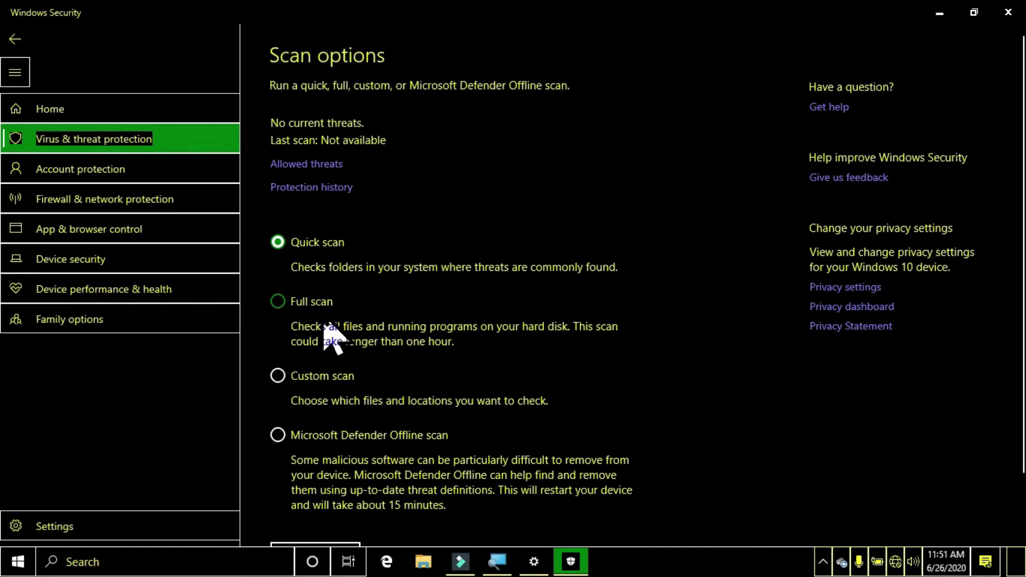
left_click(332, 381)
scroll(339, 401, "down", 2)
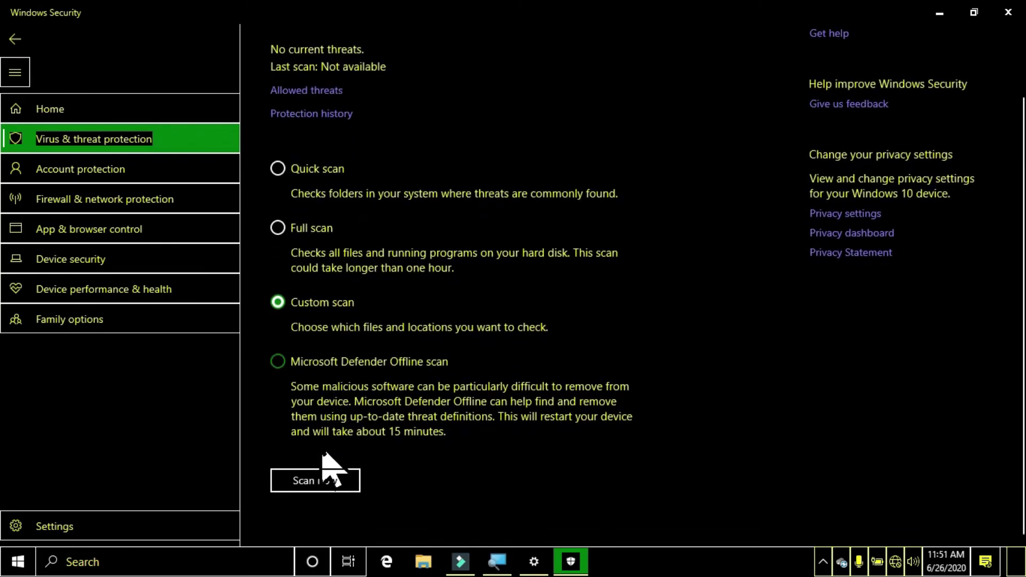
left_click(327, 482)
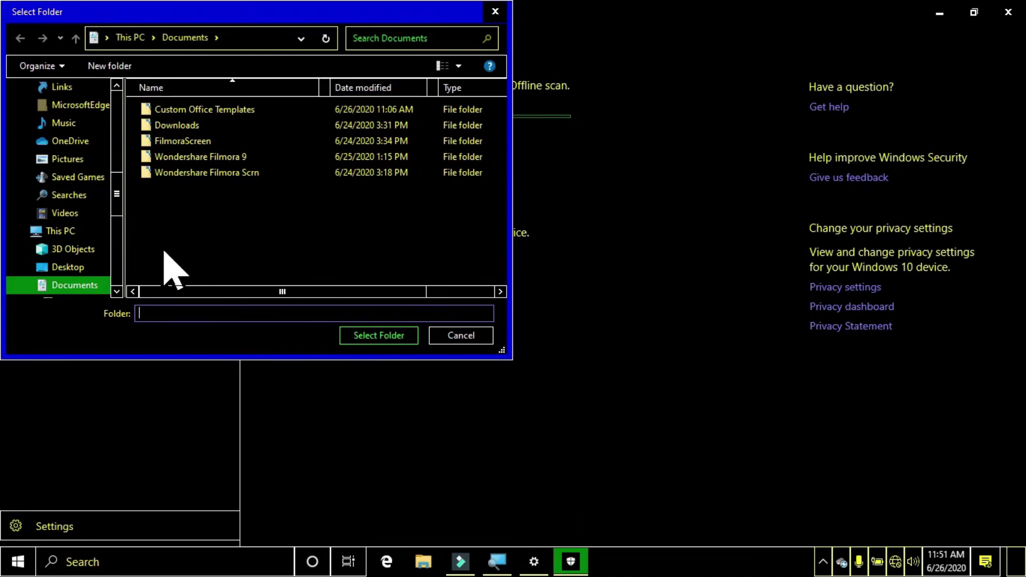
left_click(312, 168)
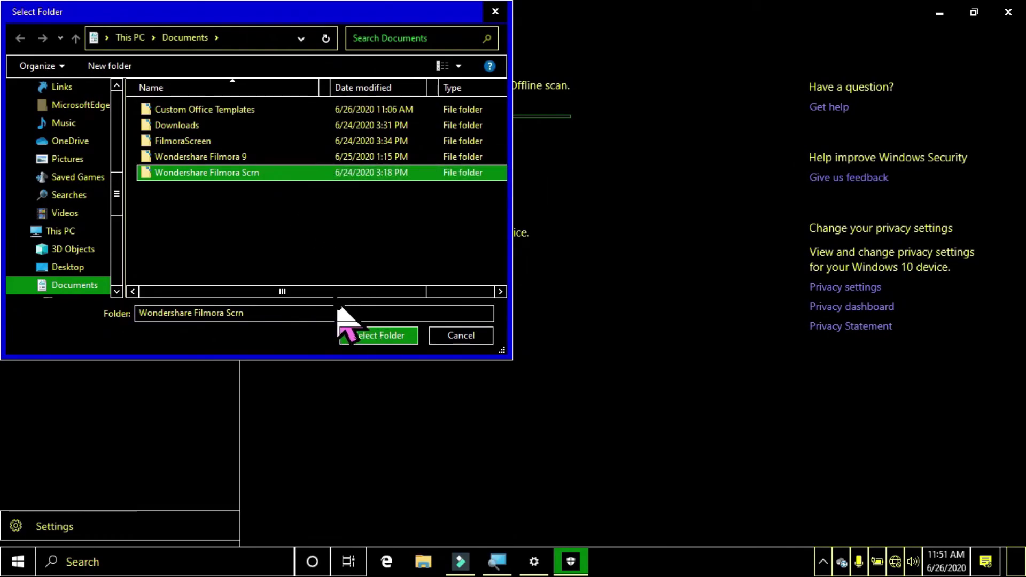
left_click(385, 338)
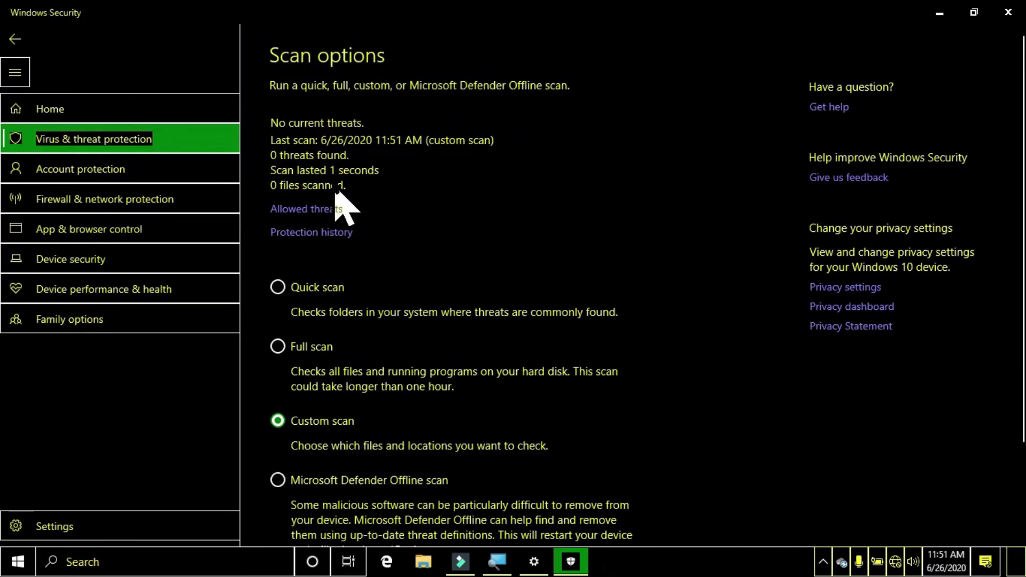
scroll(337, 389, "down", 2)
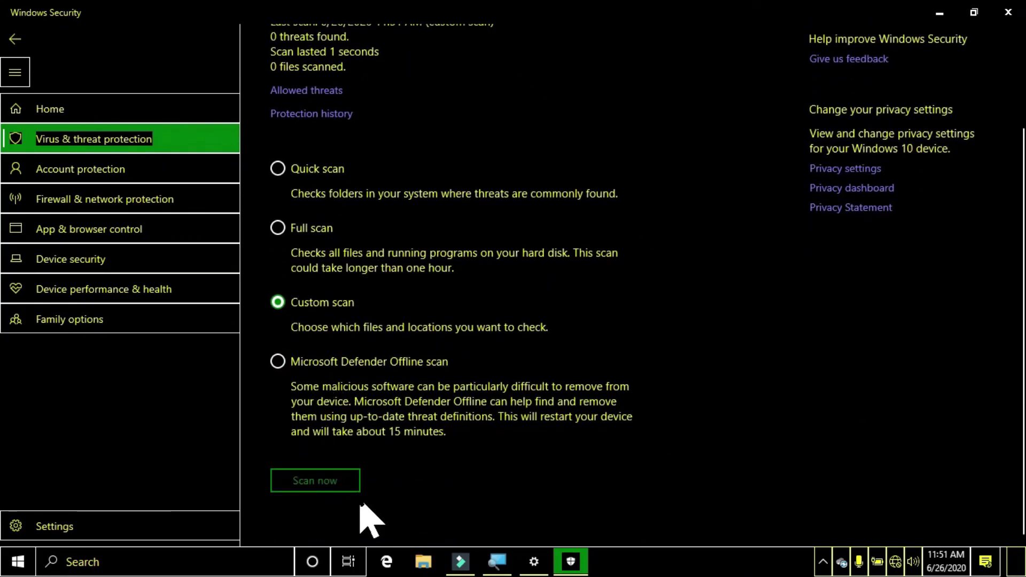
Step: Close the Windows Security and Settings windows and refresh the desktop
left_click(1008, 11)
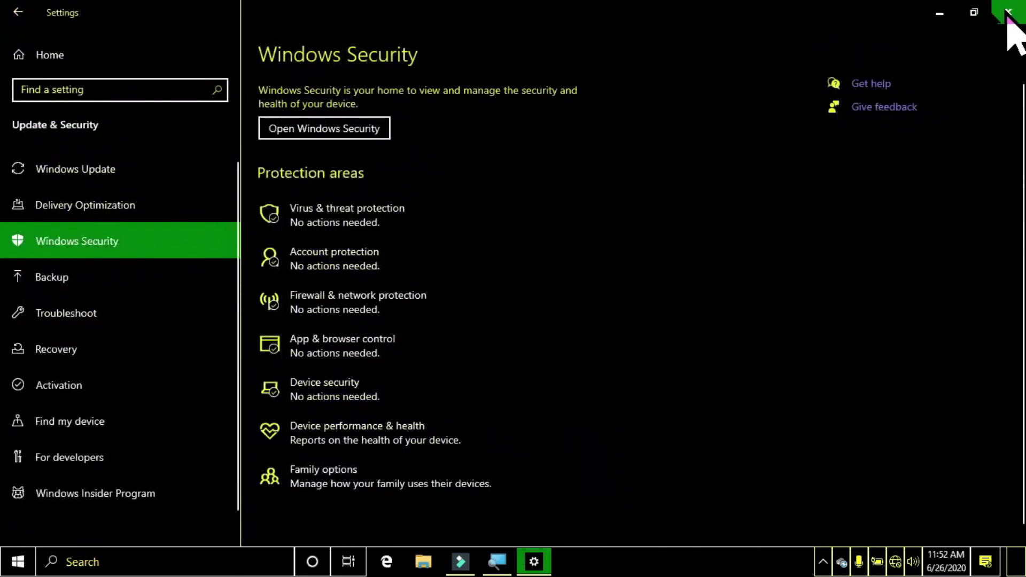
left_click(1008, 12)
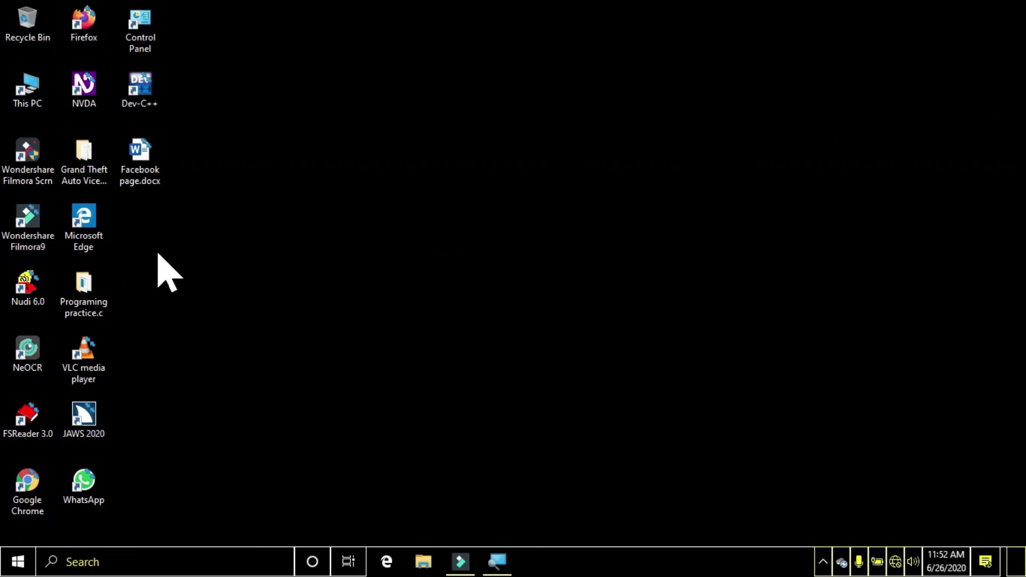
right_click(281, 146)
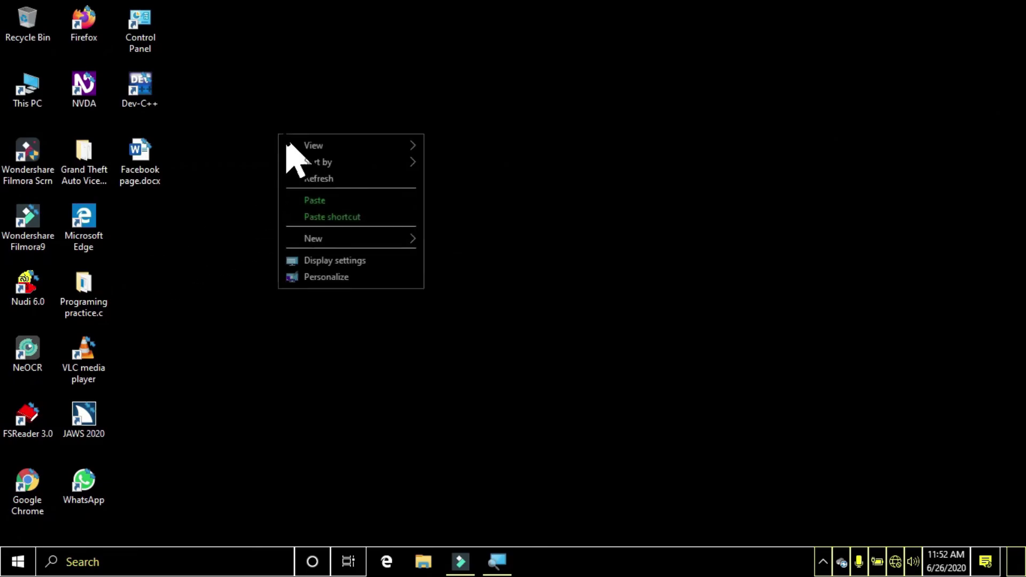
left_click(344, 180)
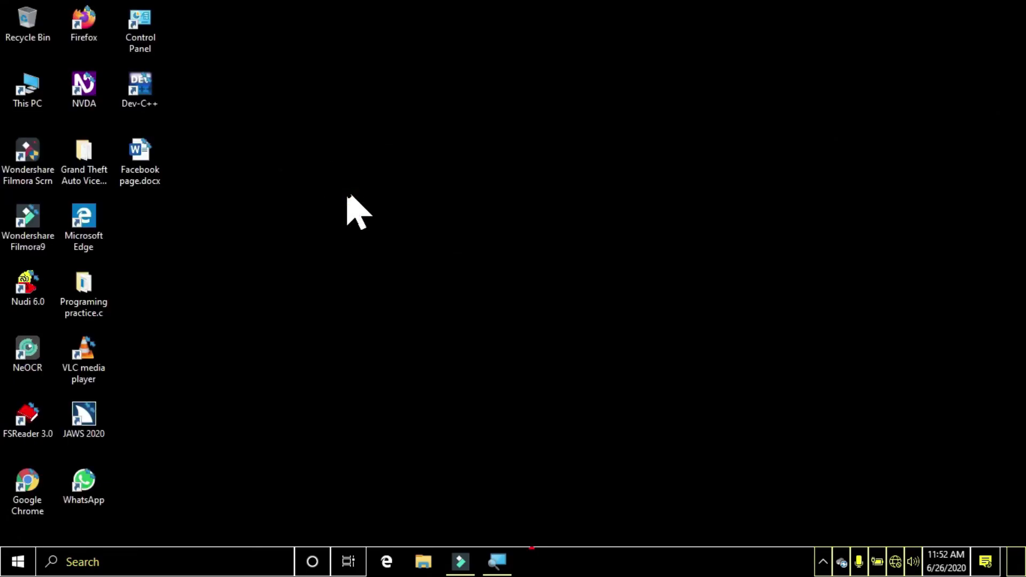